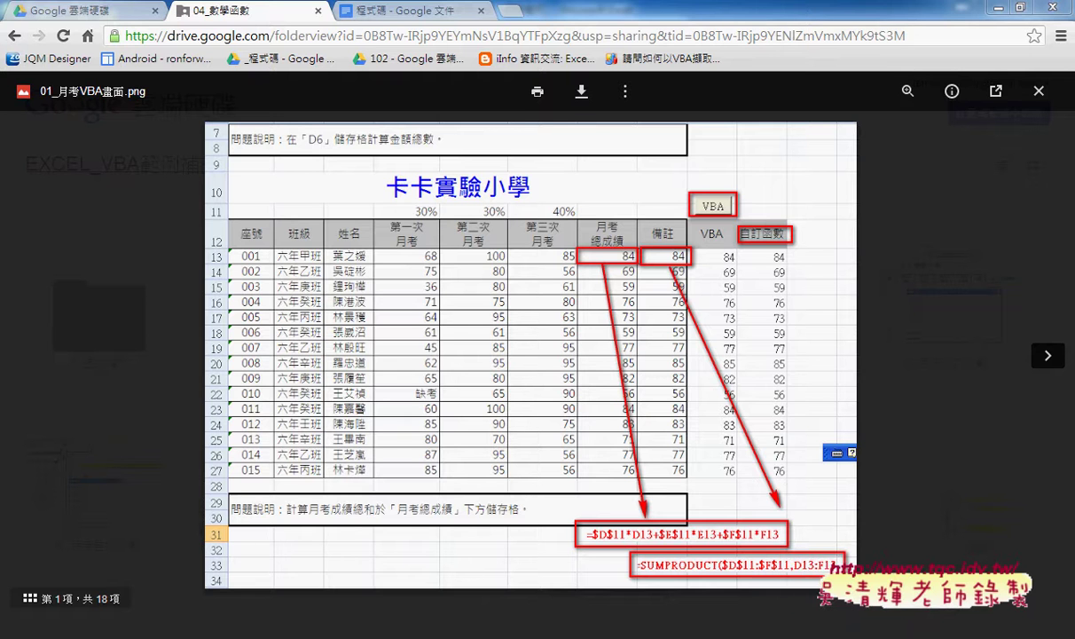
- Return from the Drive preview to the Excel score table and select cell G13
key("alt+Tab")
left_click(470, 268)
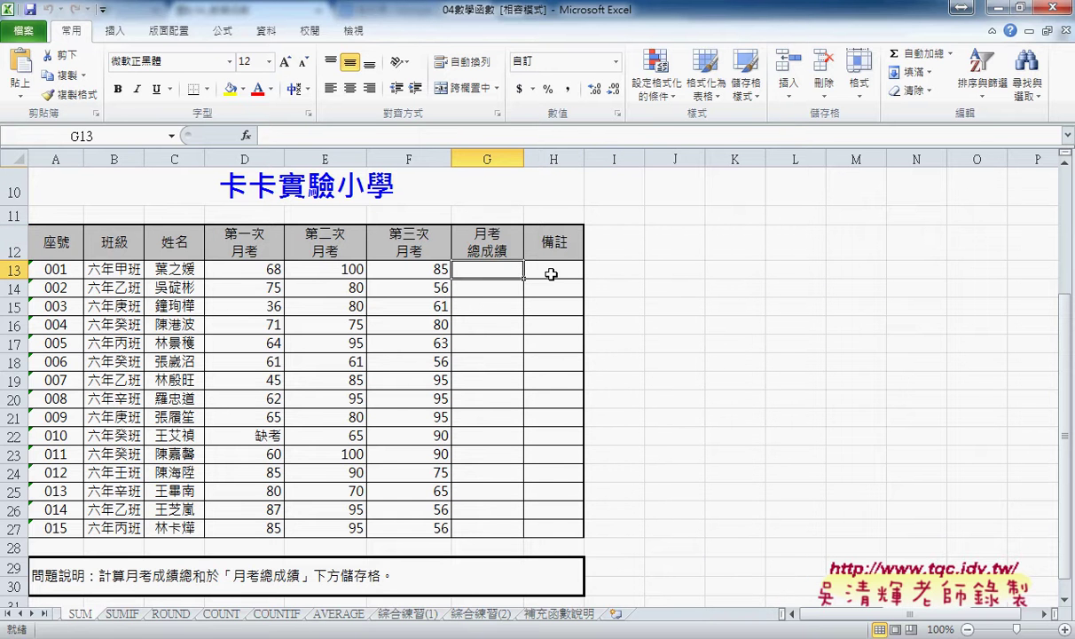
- Look over cells beside the table, then select the first student's three exam scores
left_click(551, 274)
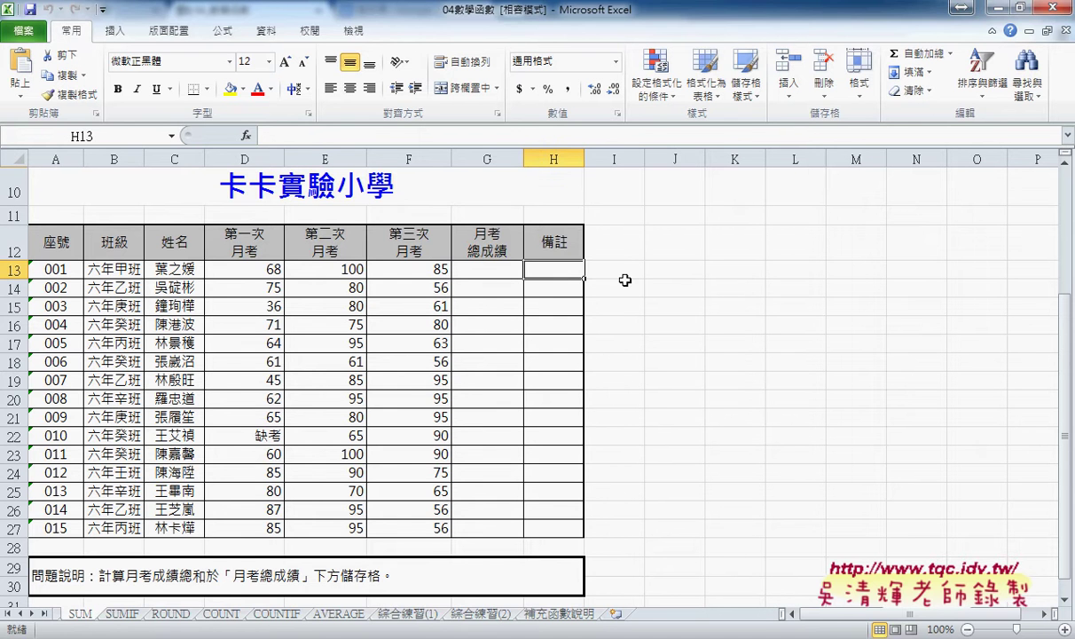
left_click(619, 243)
left_click(621, 268)
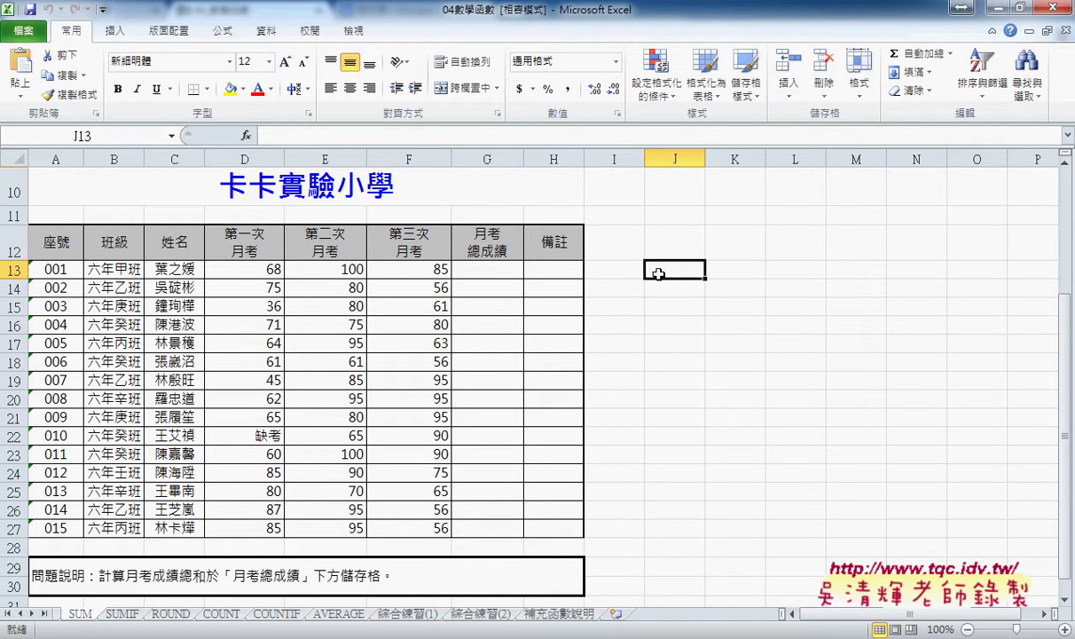
left_click(600, 249)
left_click(487, 275)
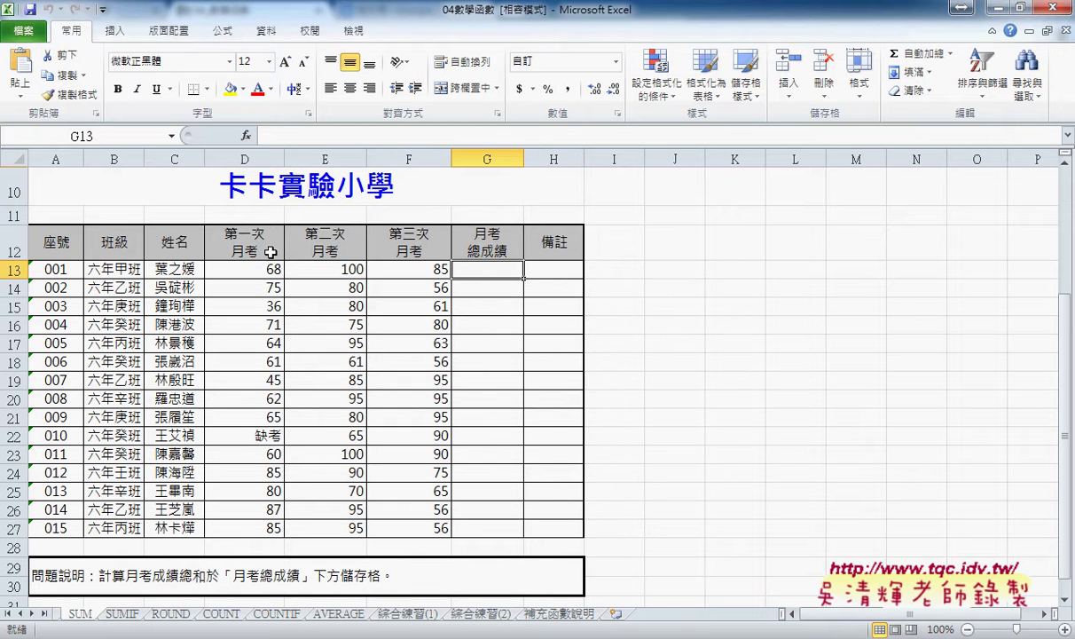
mouse_move(256, 268)
left_mouse_down()
mouse_move(453, 268)
mouse_move(434, 269)
left_mouse_up()
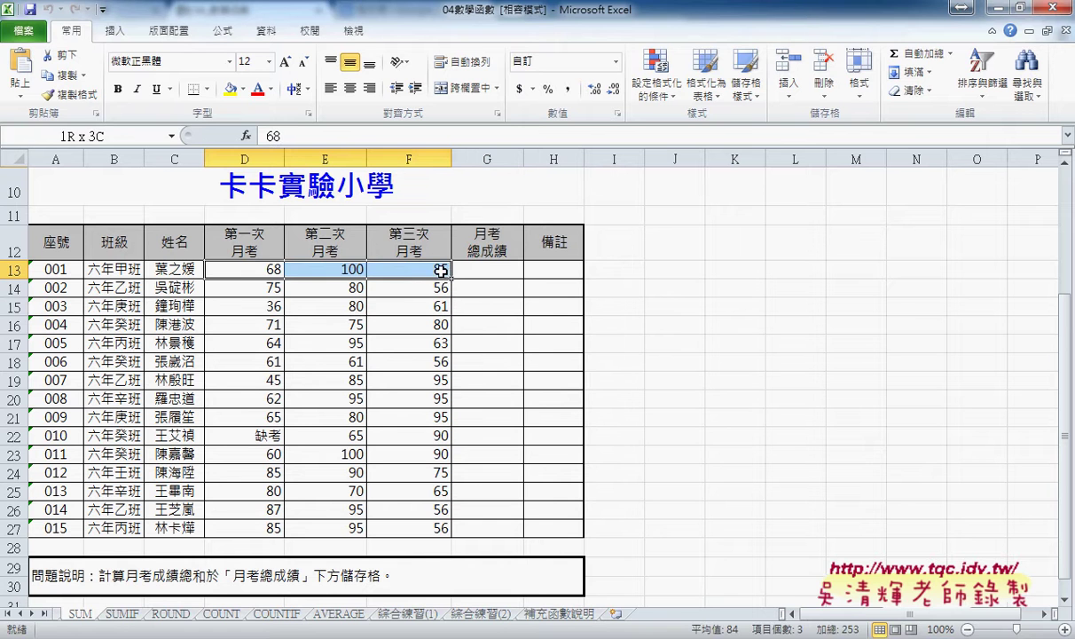
- Enter 30% in D11, 30% in E11 and 40% in F11
left_click(276, 216)
type("30")
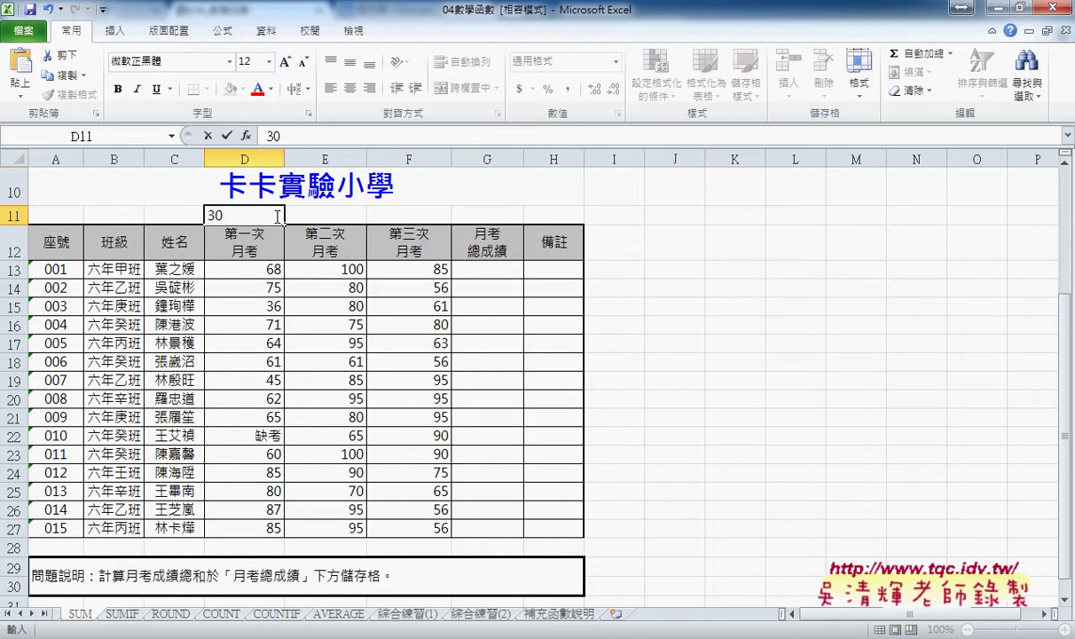
type("%")
key("Tab")
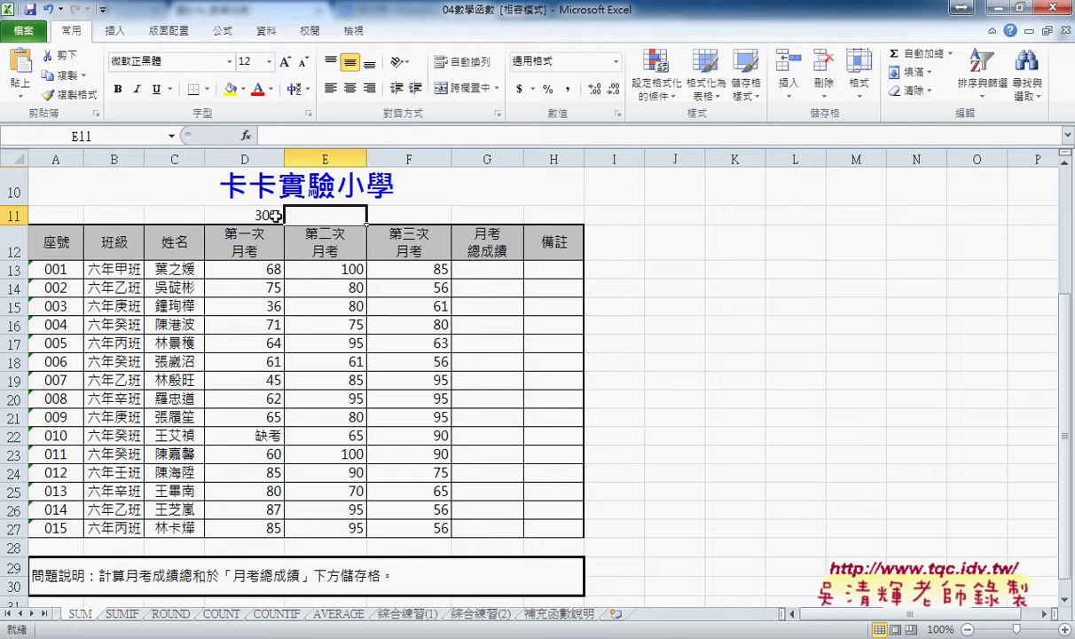
type("30")
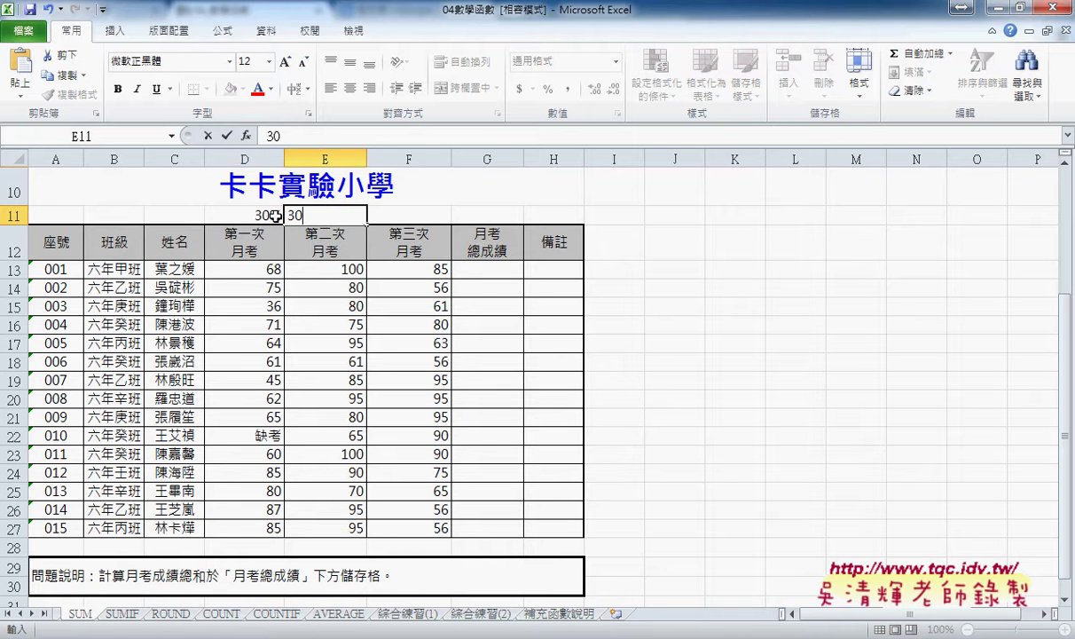
type("%")
key("Tab")
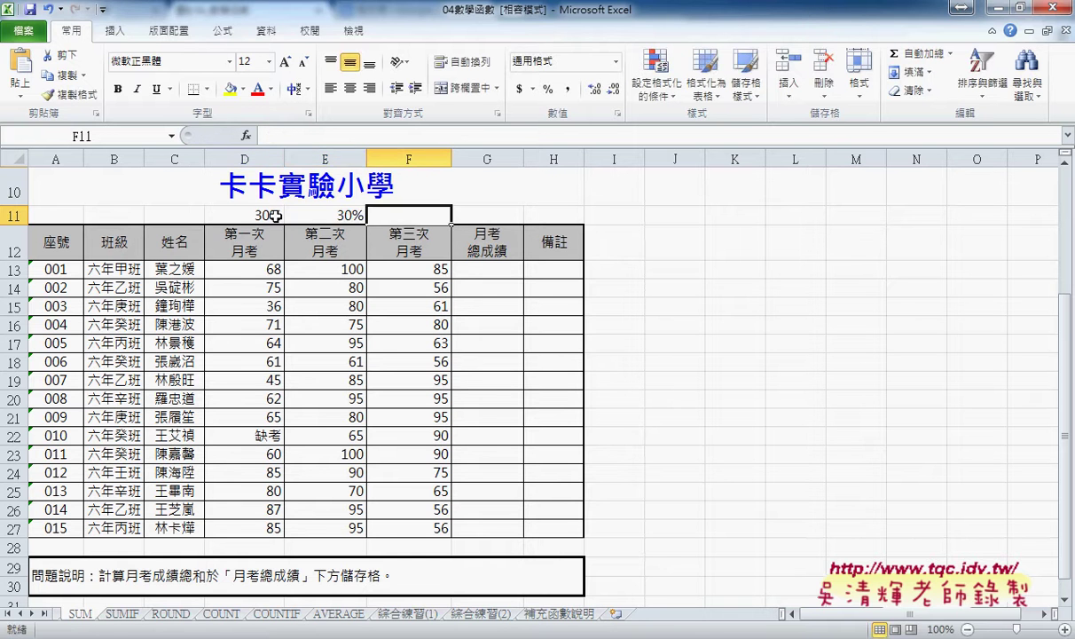
type("40")
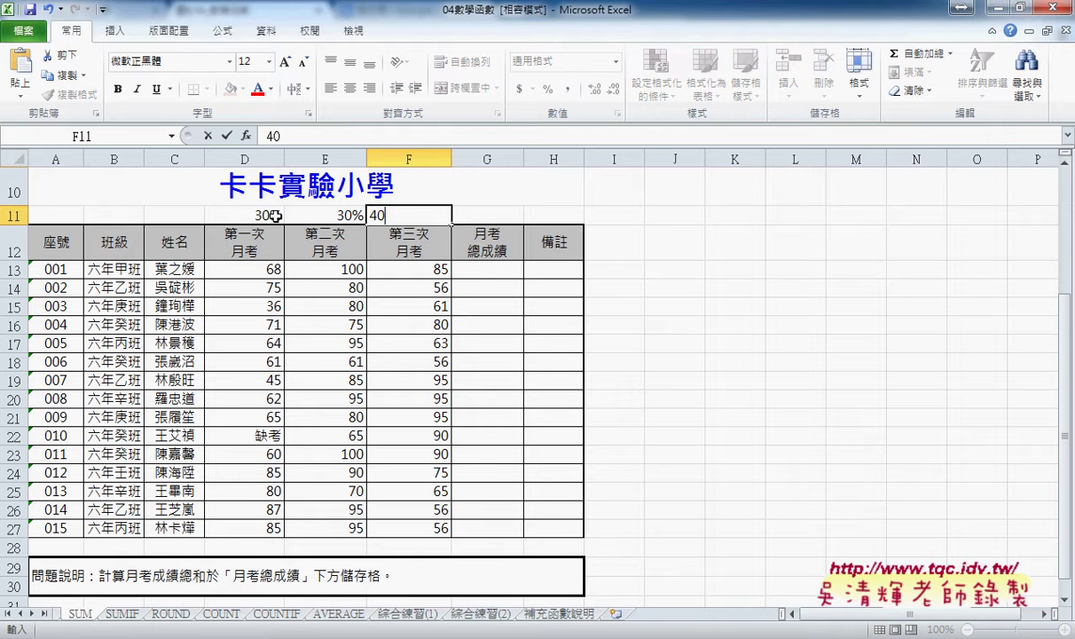
type("%")
left_click(492, 267)
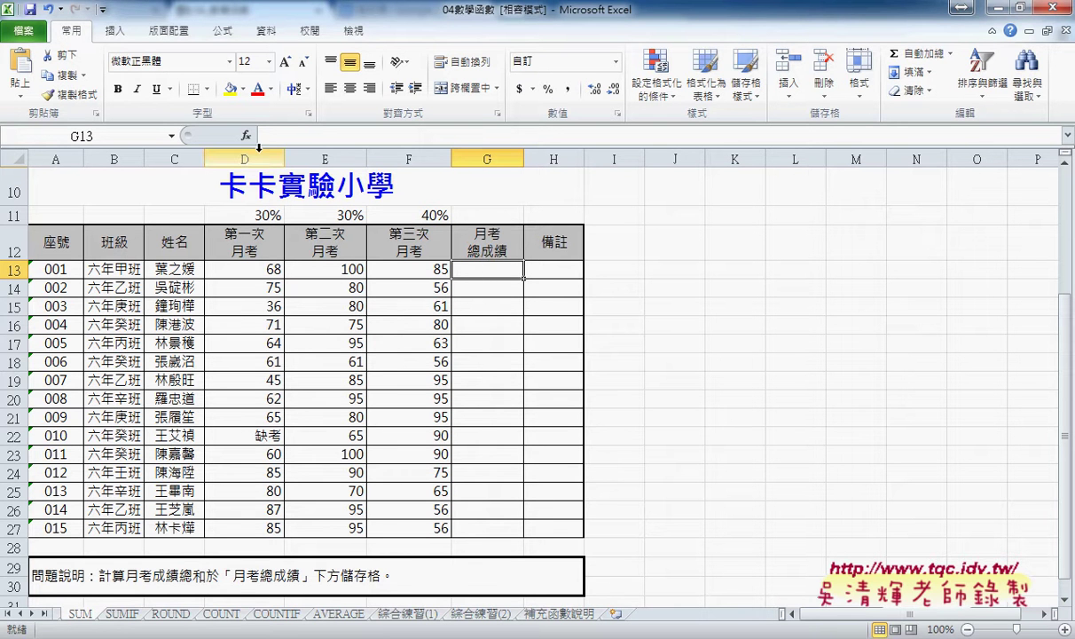
- Build =D13*D11+E13*E11+F13*F11 in G13 by picking each score and weight cell
left_click(327, 140)
type("=")
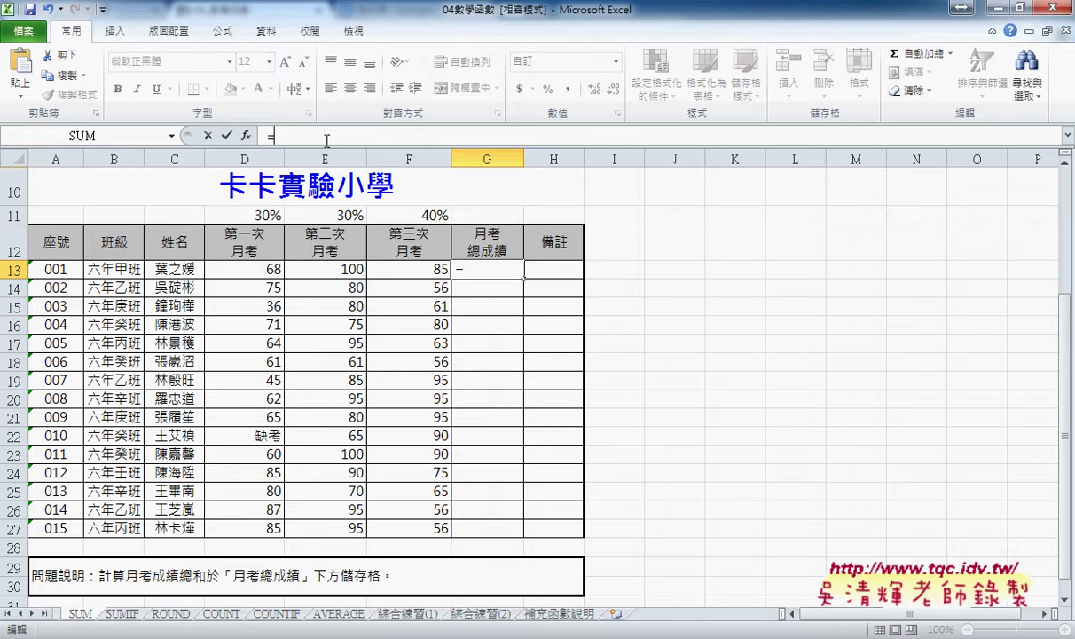
left_click(254, 269)
type("*")
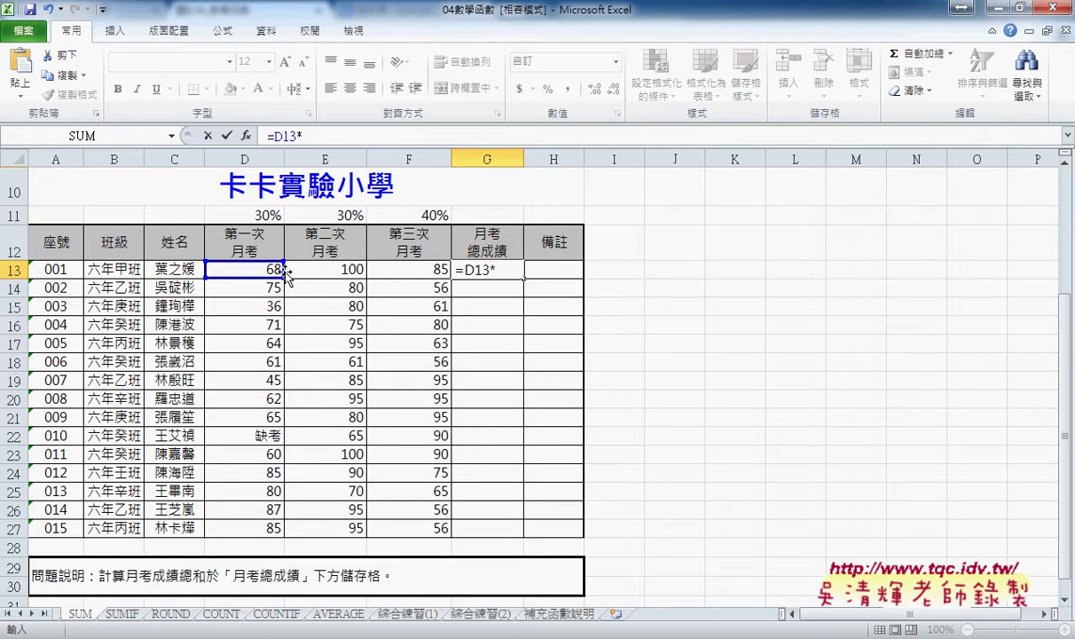
left_click(269, 216)
type("+")
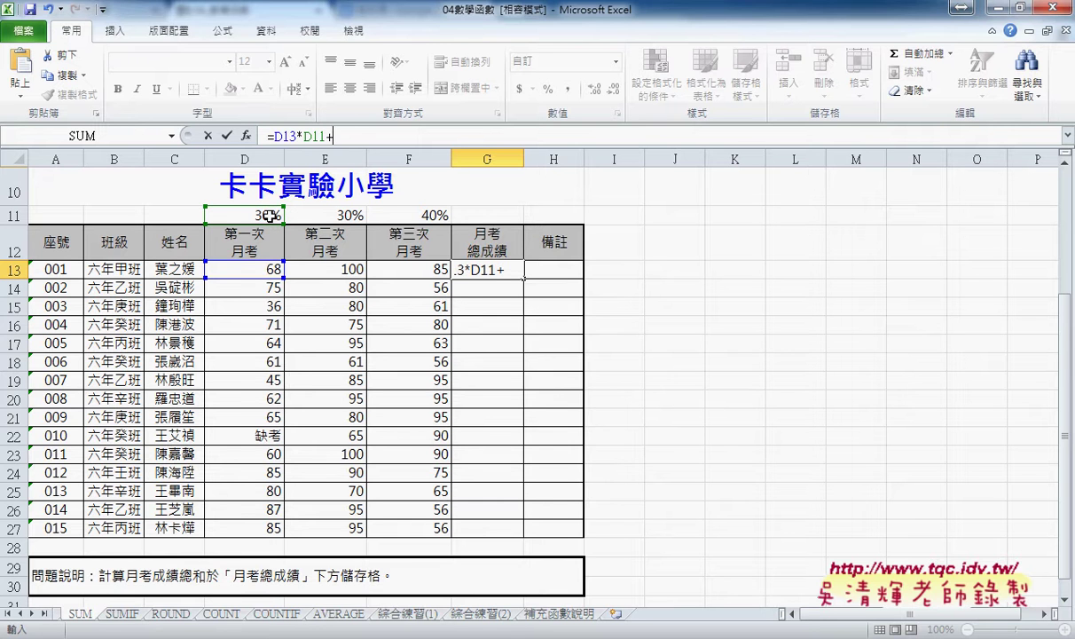
left_click(340, 272)
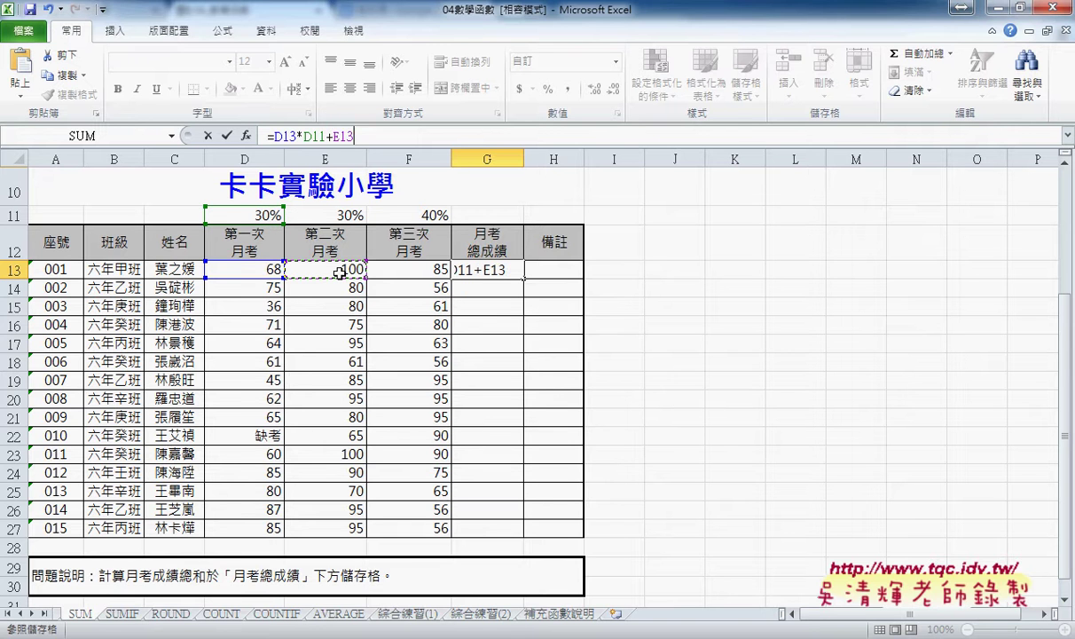
type("*")
left_click(353, 215)
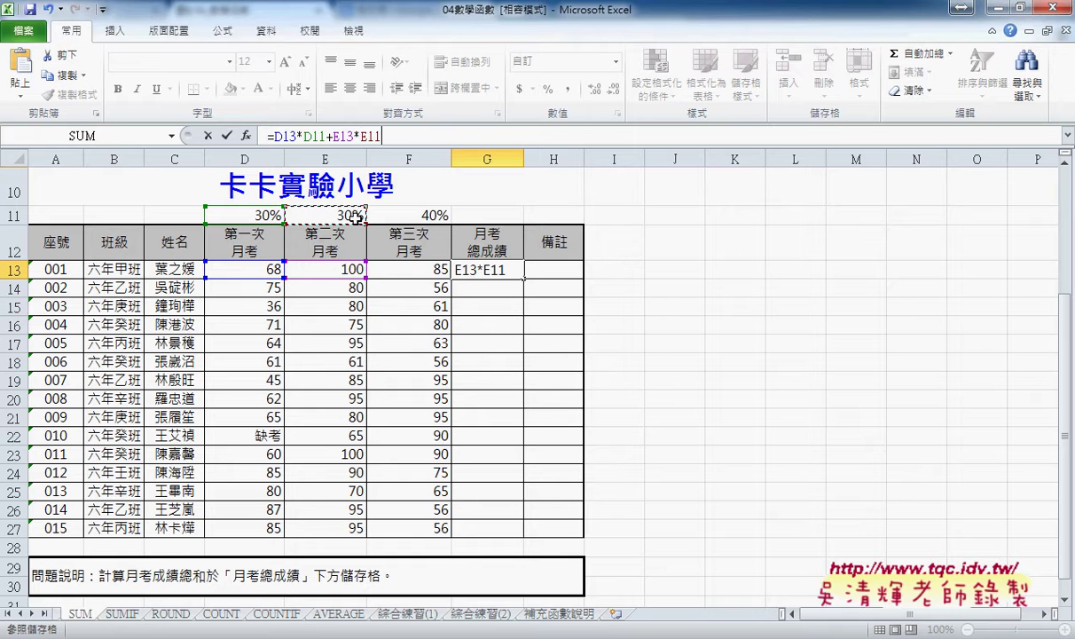
type("+")
left_click(417, 271)
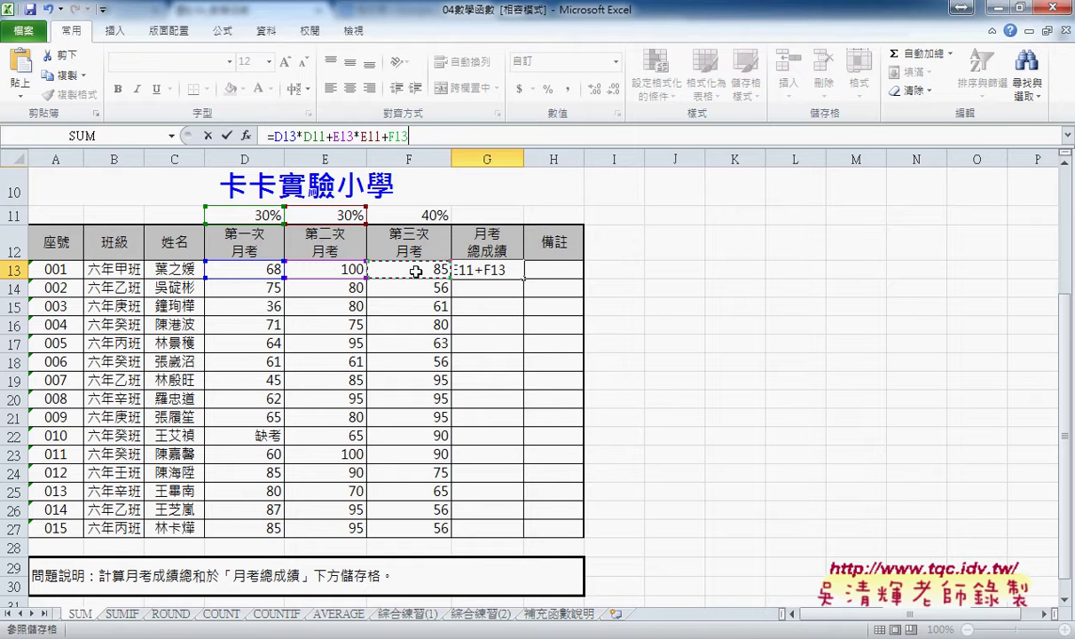
type("*")
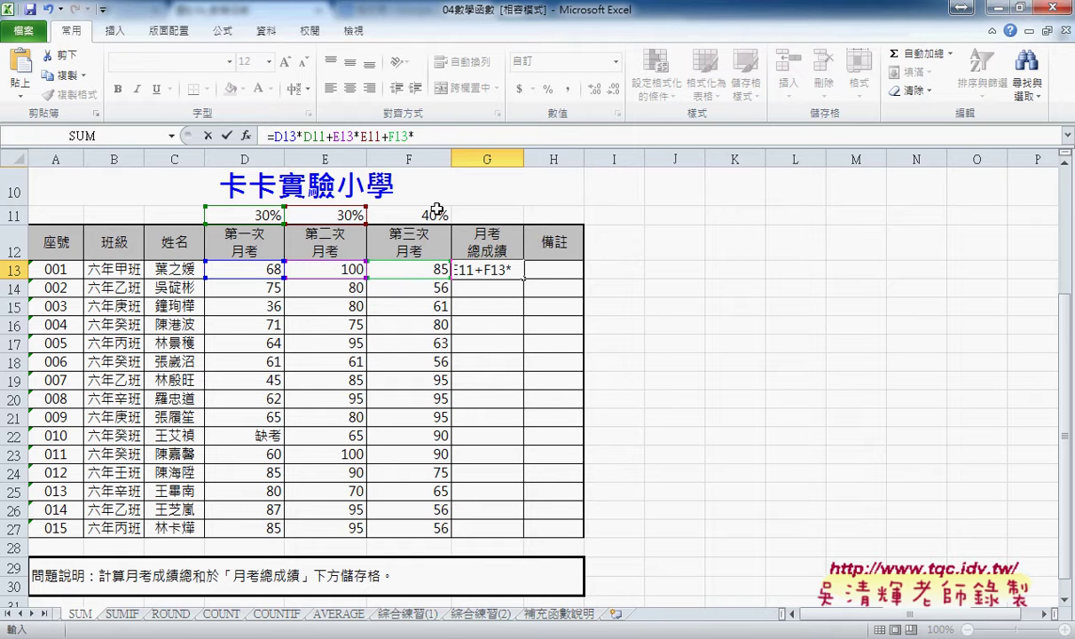
left_click(438, 215)
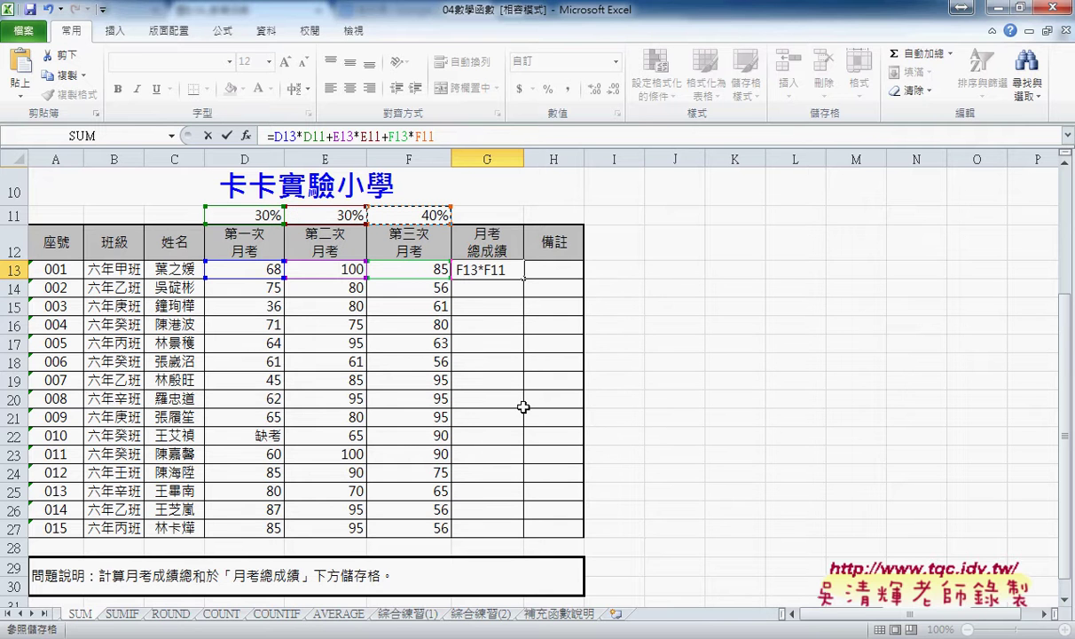
- Lock the weights as $D$11, $E$11 and $F$11 in G13's formula, giving 84
left_click(314, 135)
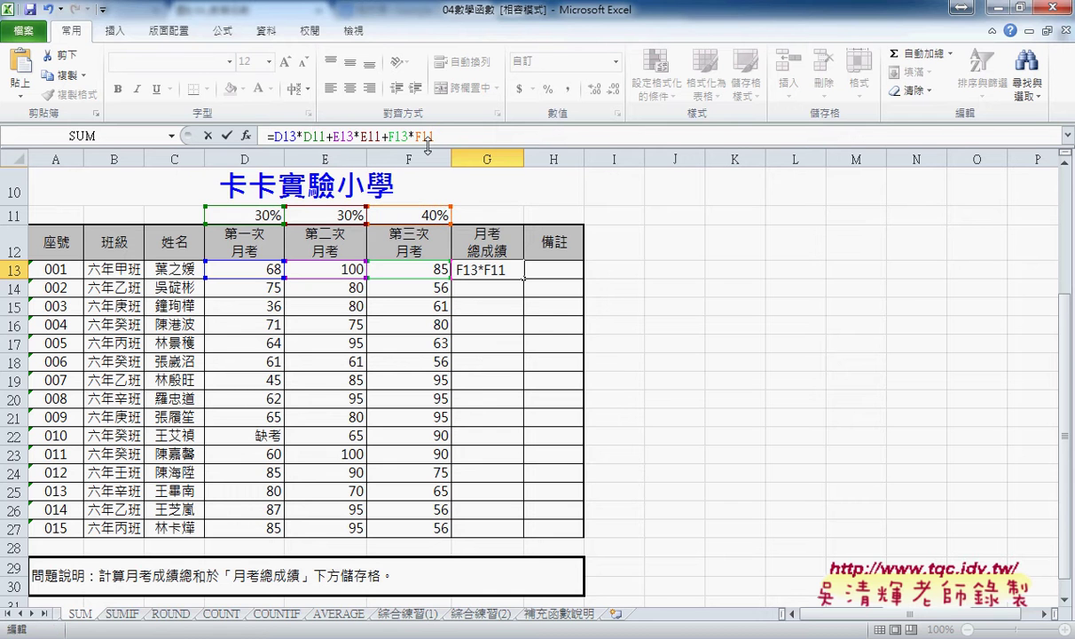
key("F4")
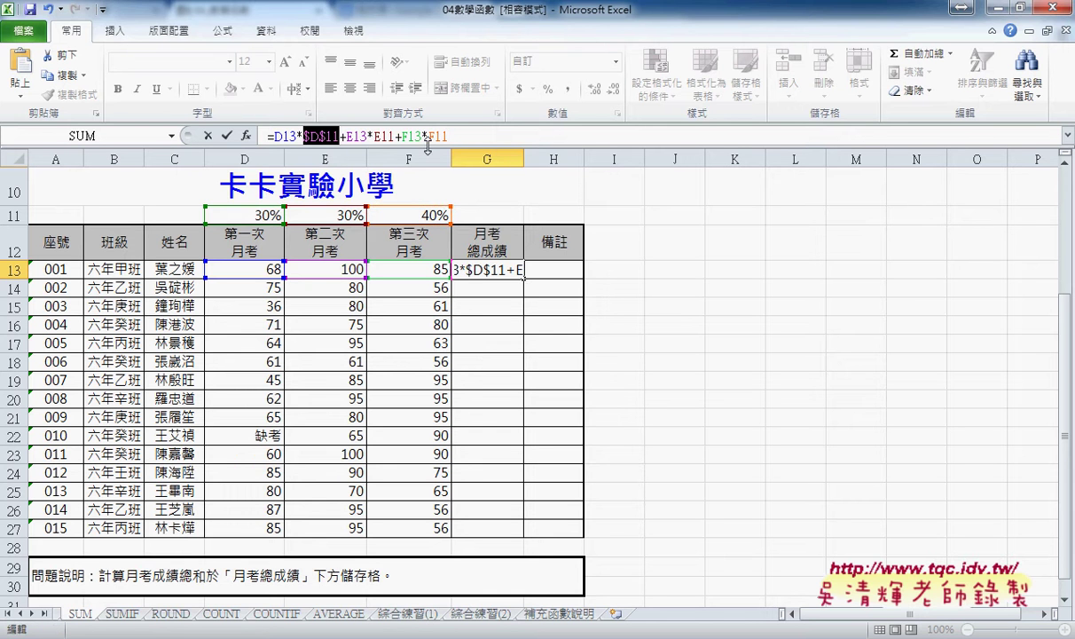
left_click(384, 136)
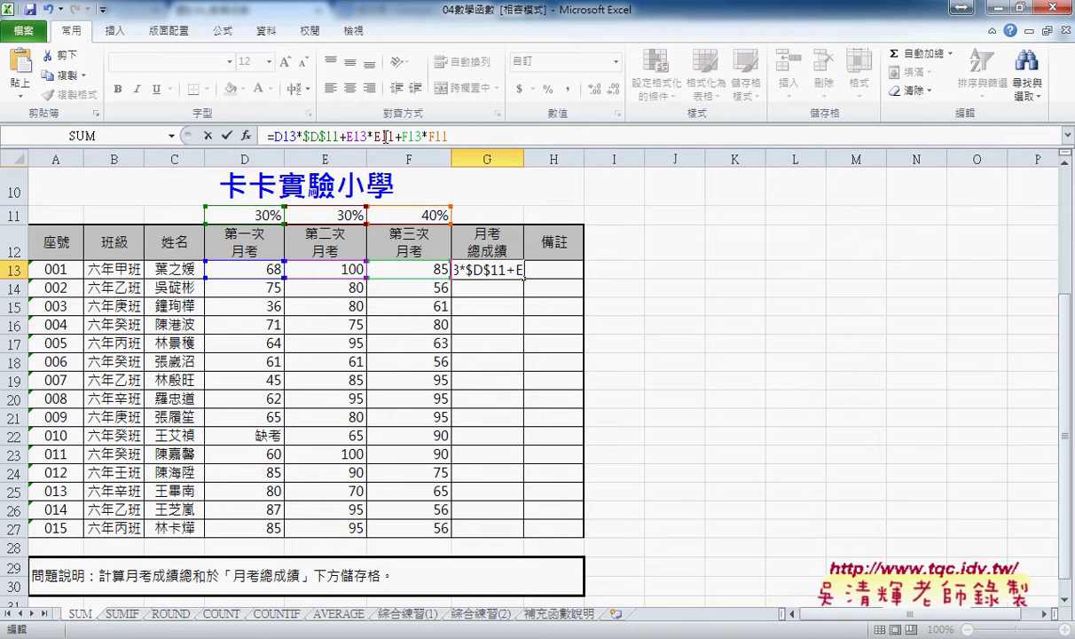
key("F4")
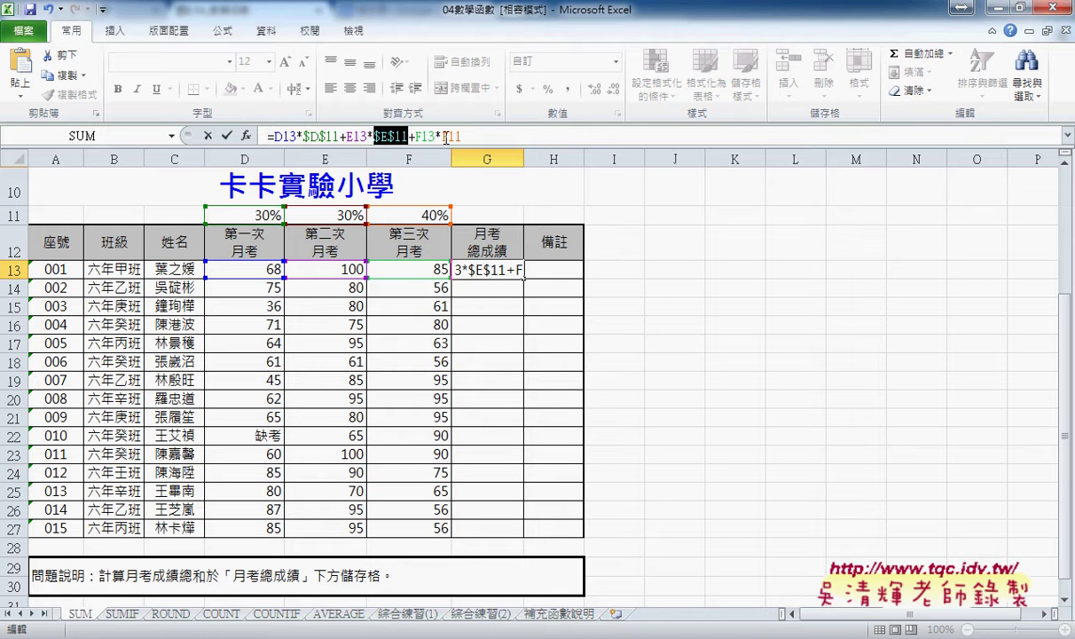
left_click(445, 136)
key("F4")
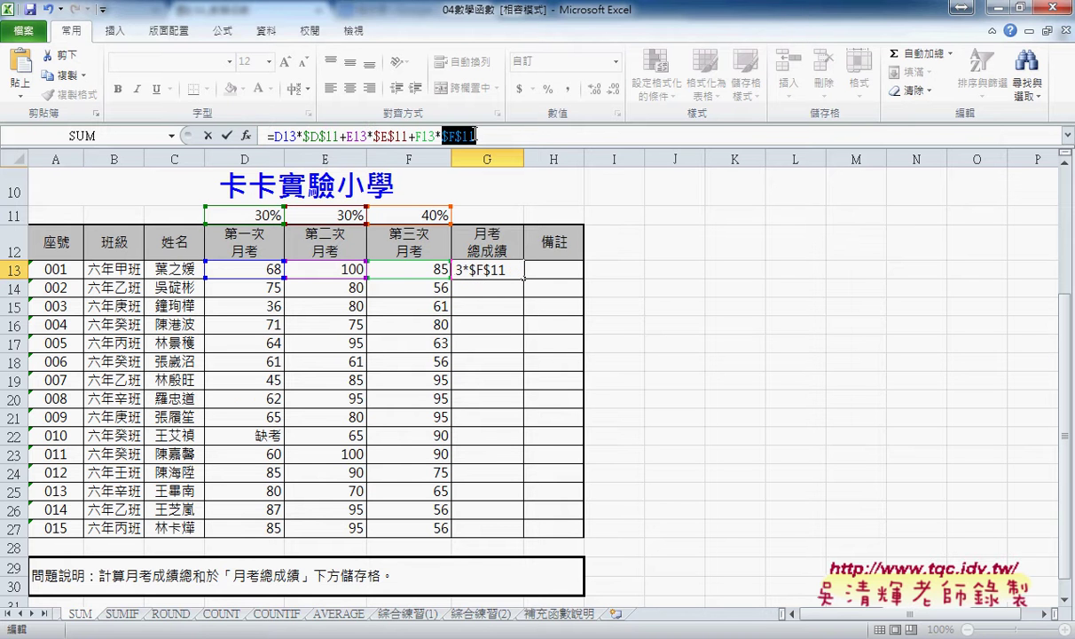
left_click(226, 135)
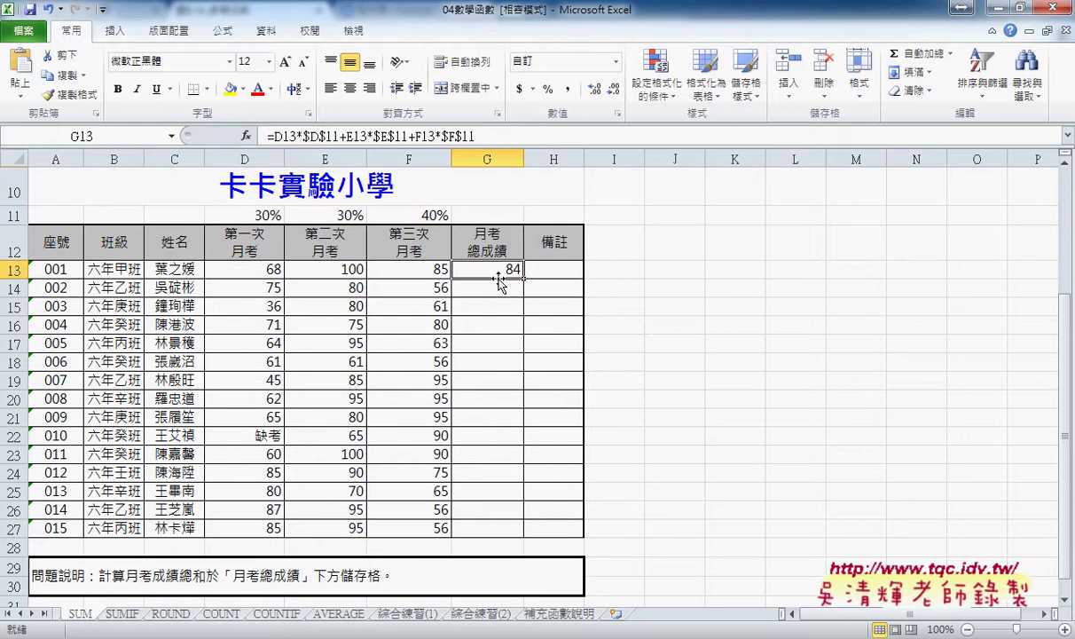
- Fill the G13 formula down to G27 for all 15 totals, then widen column H
left_click_drag(527, 279, 527, 532)
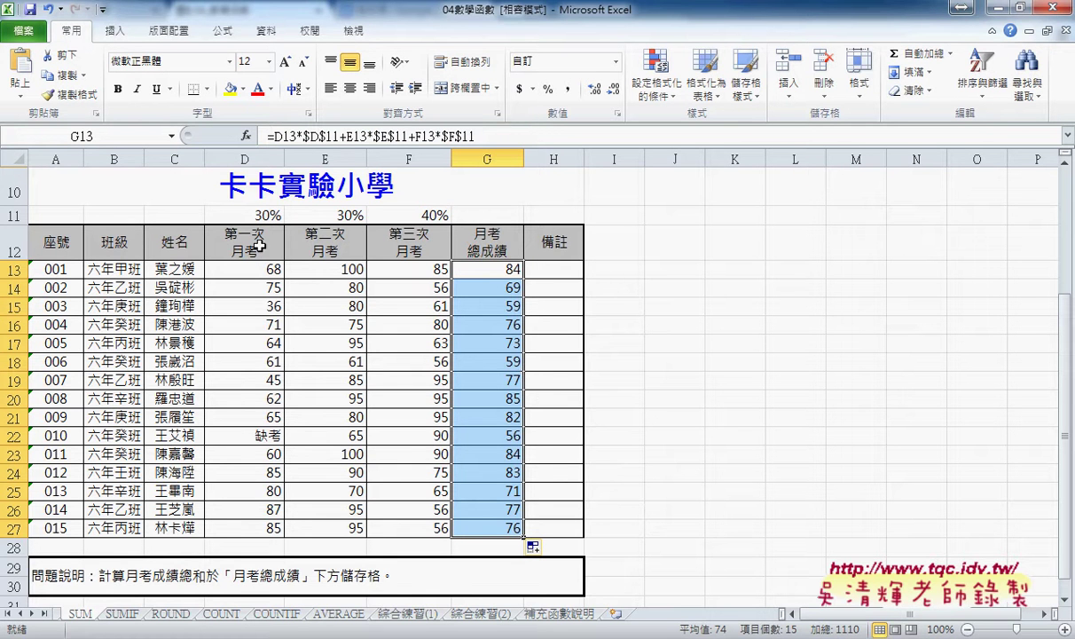
left_click_drag(241, 215, 401, 215)
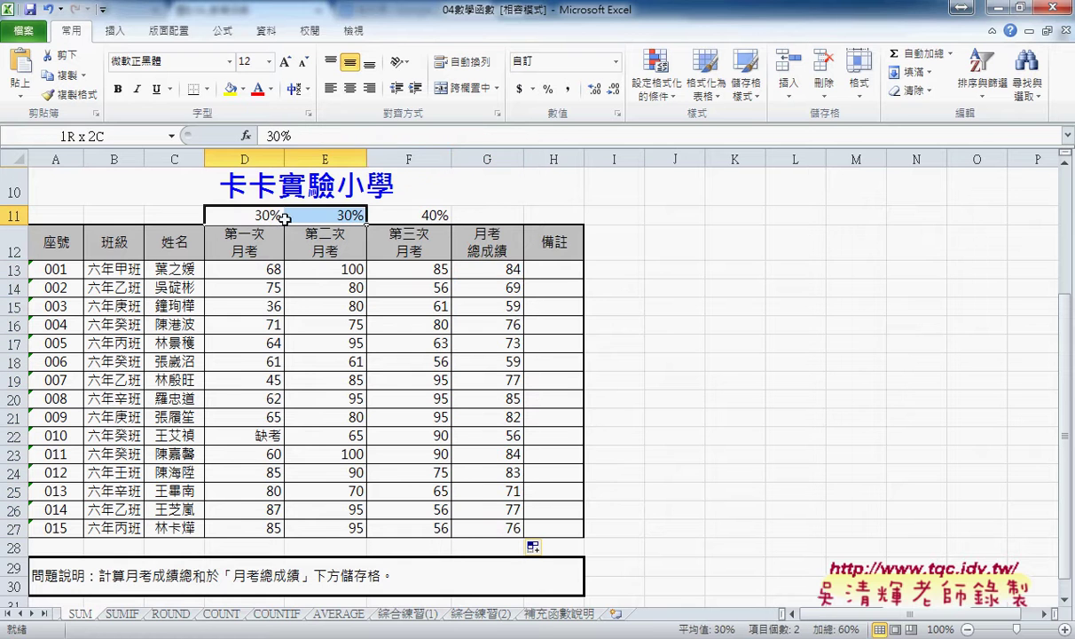
left_click(499, 277)
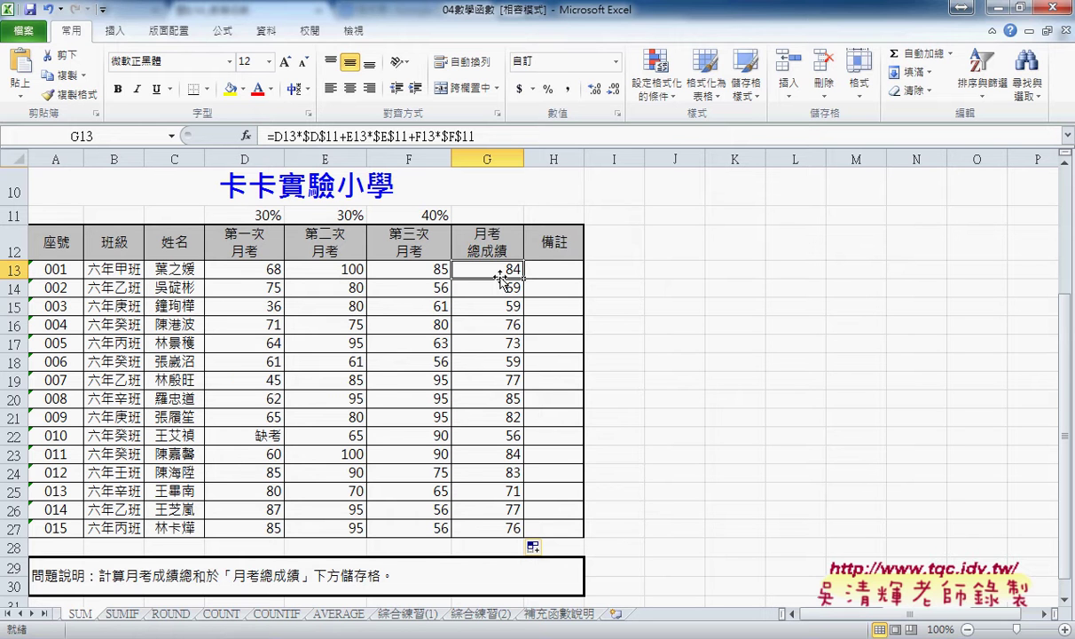
left_click(581, 276)
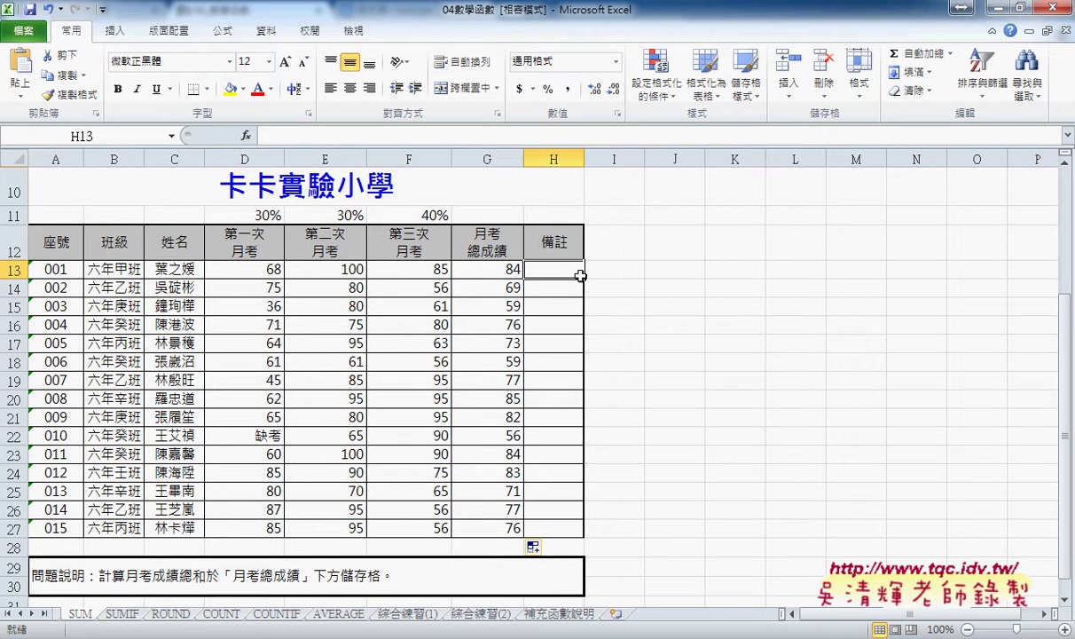
left_click_drag(584, 159, 602, 159)
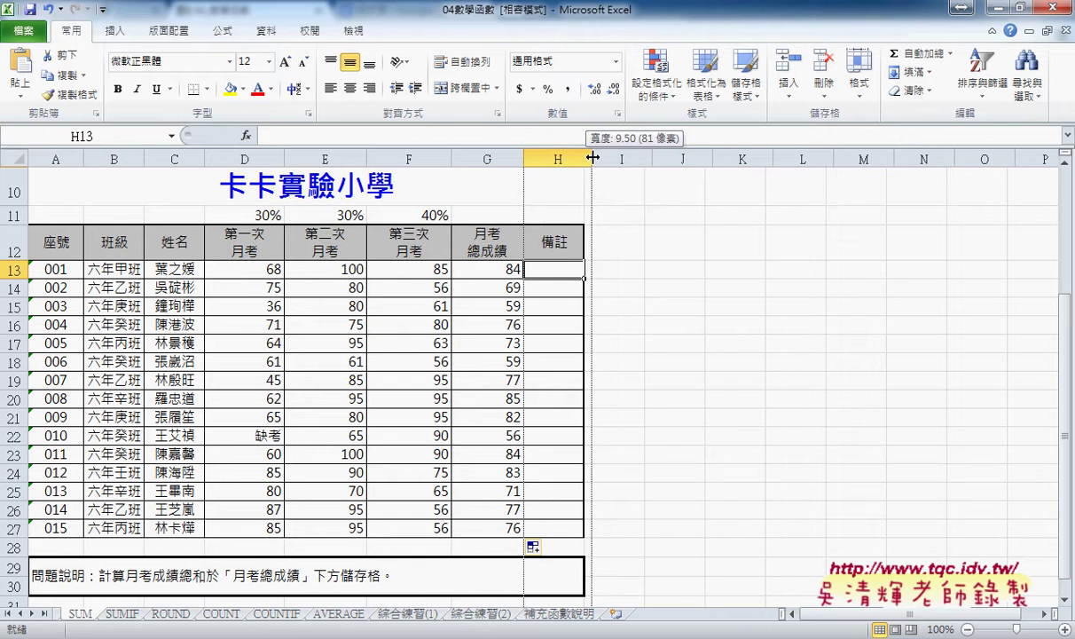
- For H13, pick SUMPRODUCT from the 數學與三角函數 function category
left_click(245, 135)
left_click(630, 243)
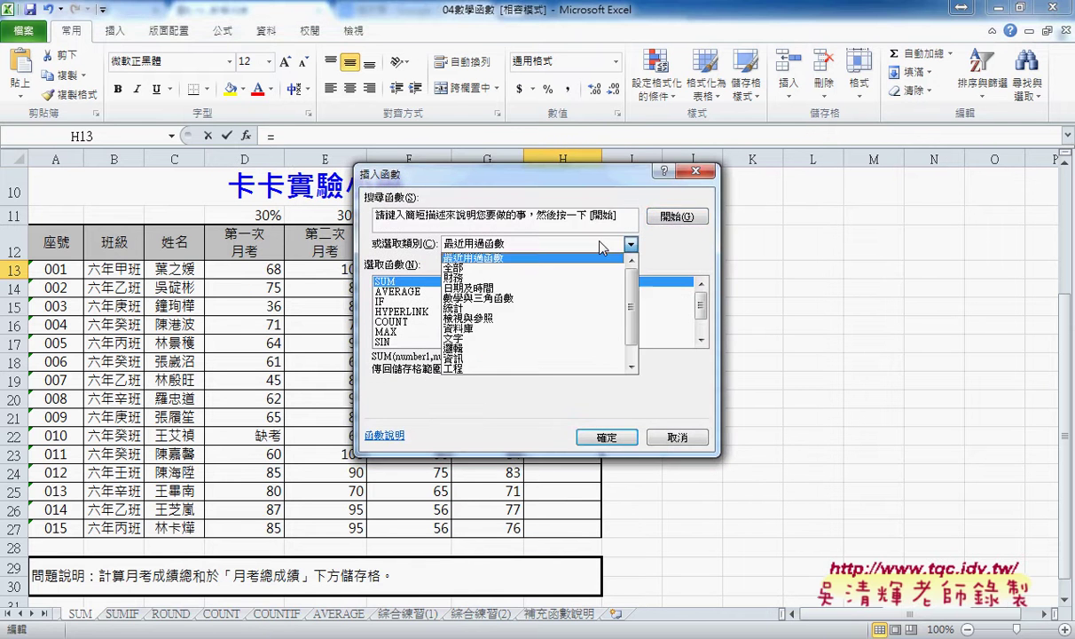
left_click(586, 307)
left_click_drag(701, 289, 702, 321)
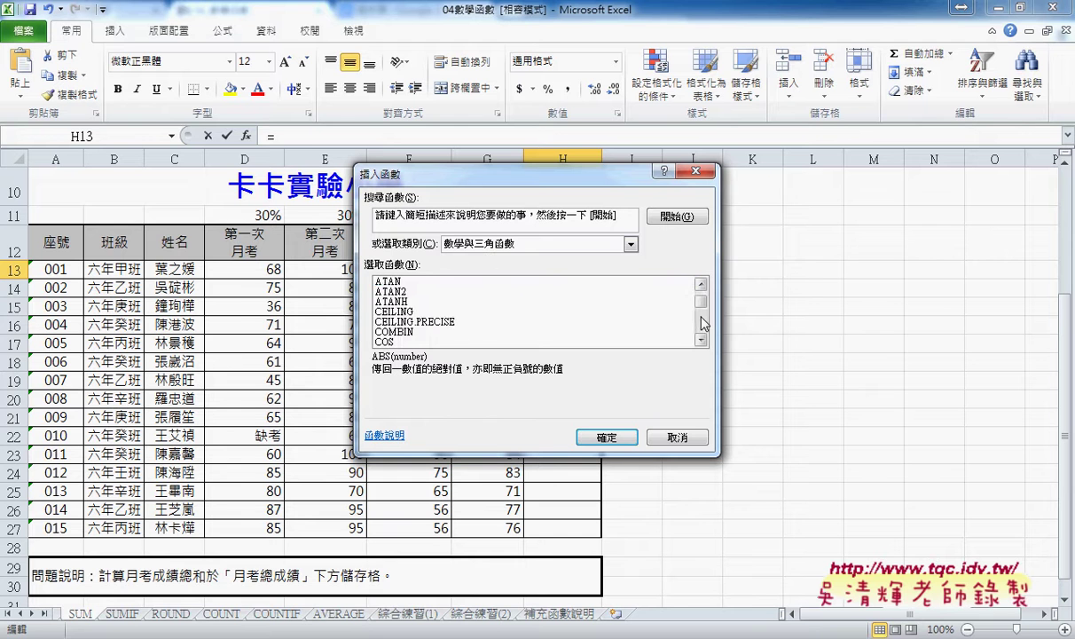
left_click(441, 334)
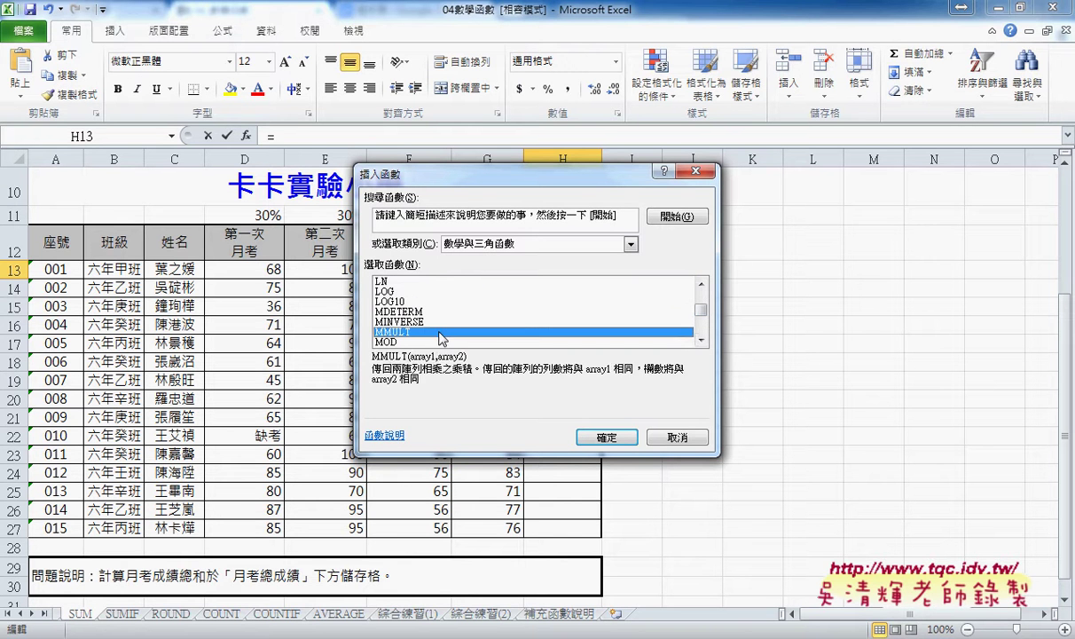
key("s")
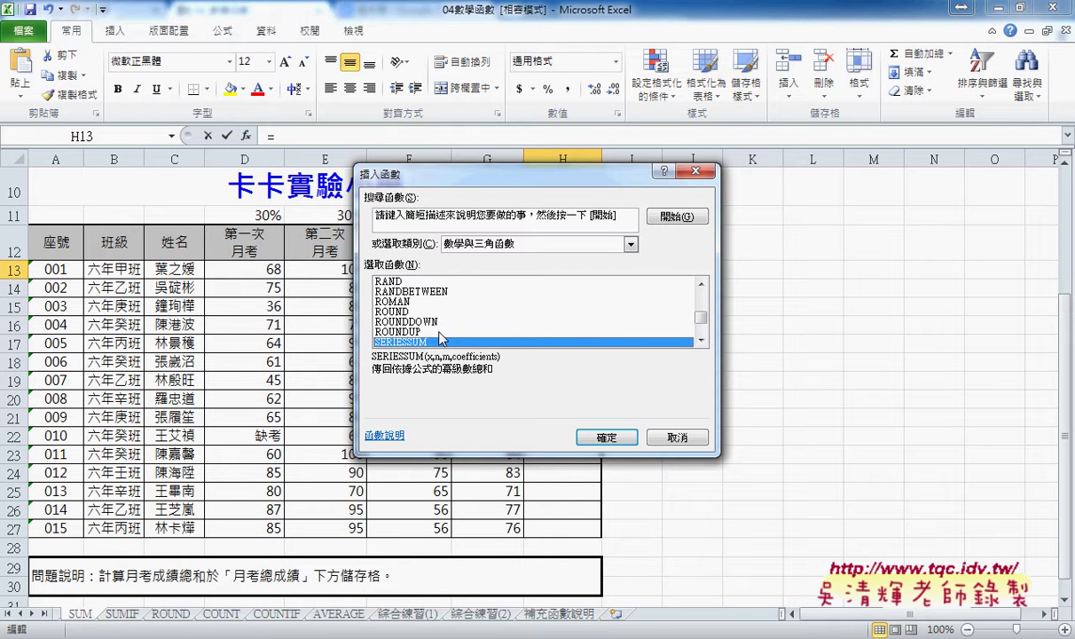
key("u")
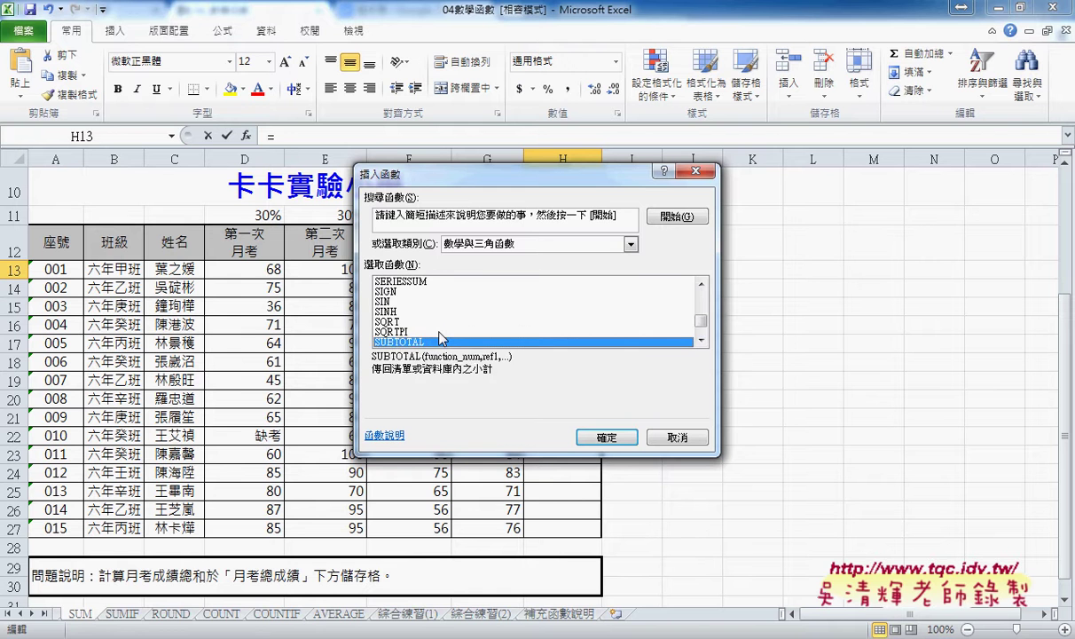
key("Down")
key("Down")
key("Down")
key("Down")
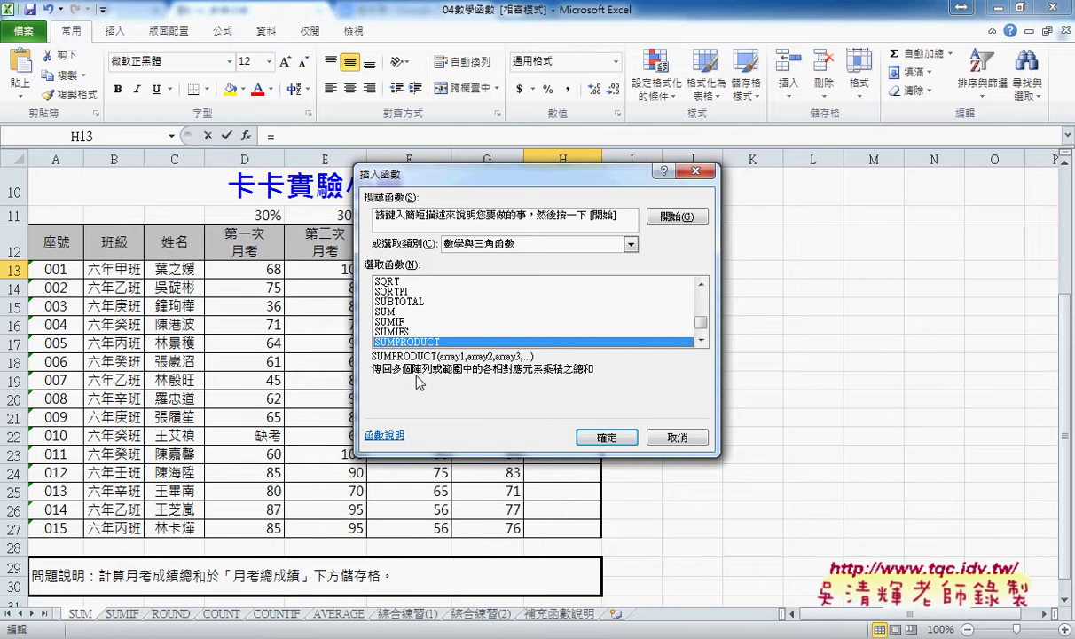
- Move the function dialog off the score table and confirm SUMPRODUCT
left_click_drag(476, 177, 557, 303)
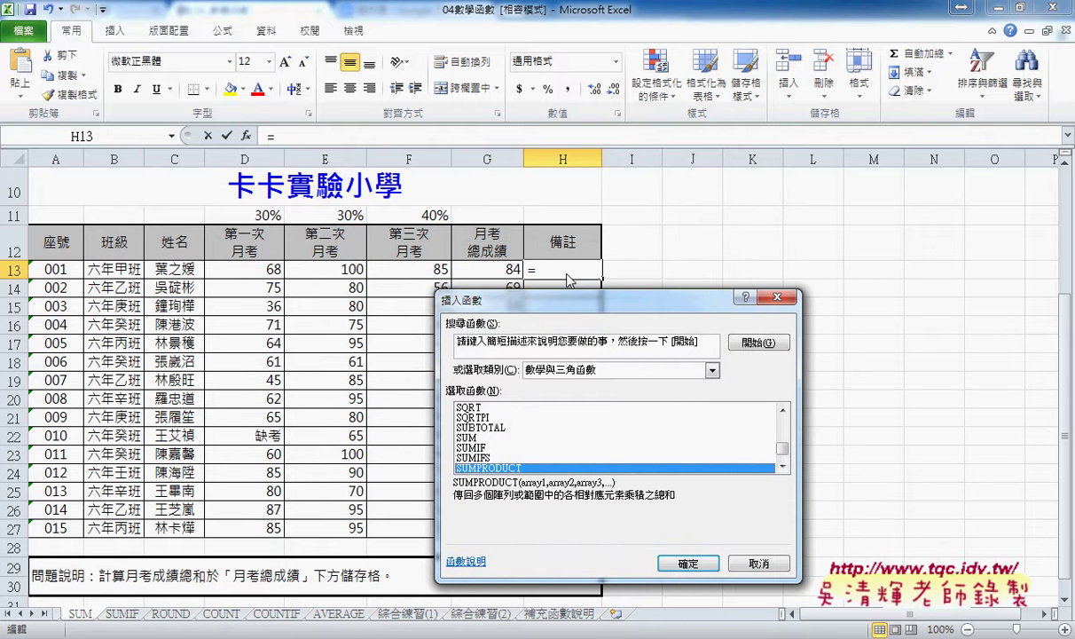
mouse_move(435, 229)
left_mouse_down()
mouse_move(391, 240)
mouse_move(393, 287)
mouse_move(451, 270)
left_mouse_up()
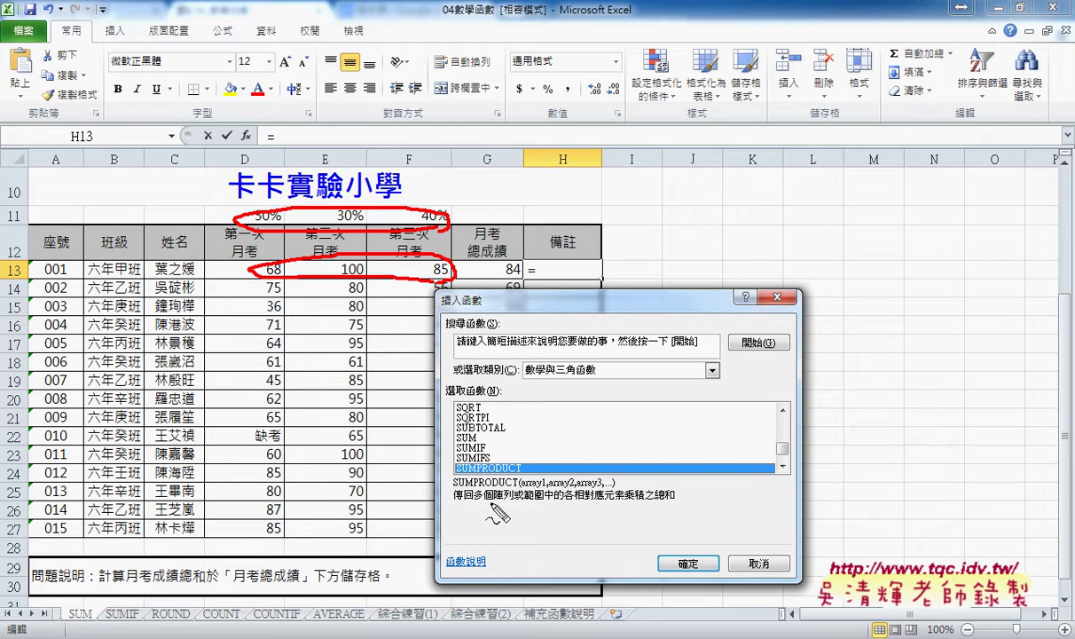
left_click_drag(476, 504, 545, 503)
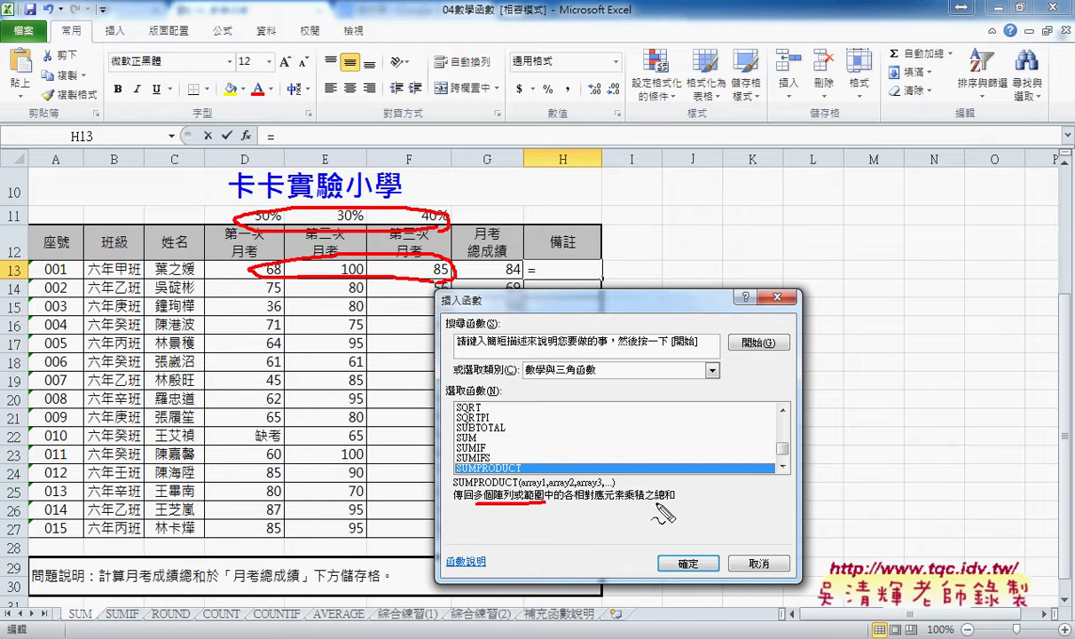
left_click_drag(619, 502, 672, 502)
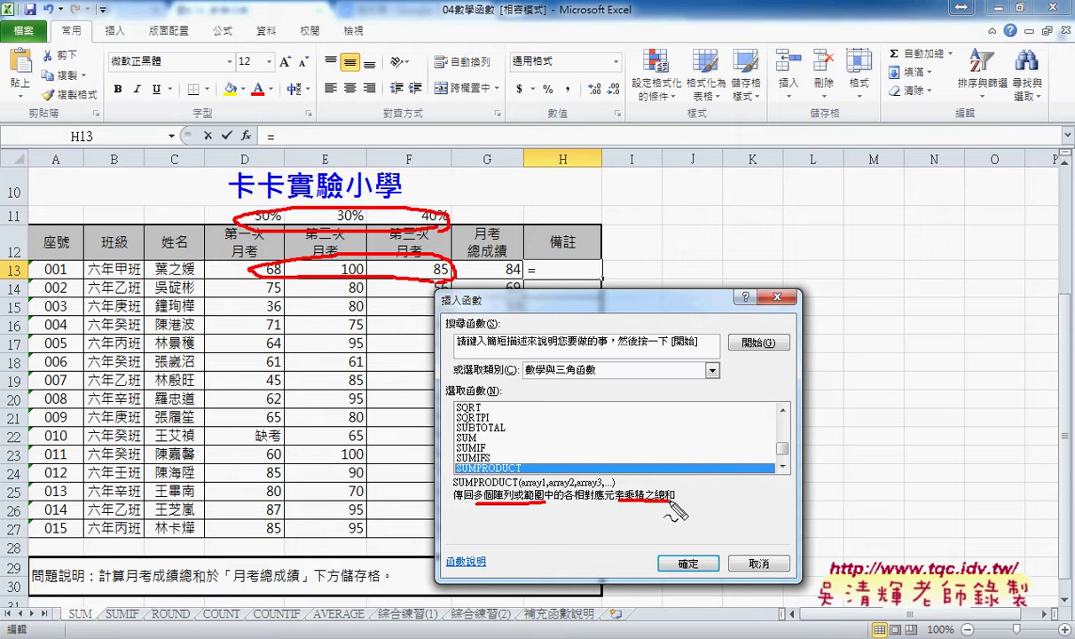
key("Escape")
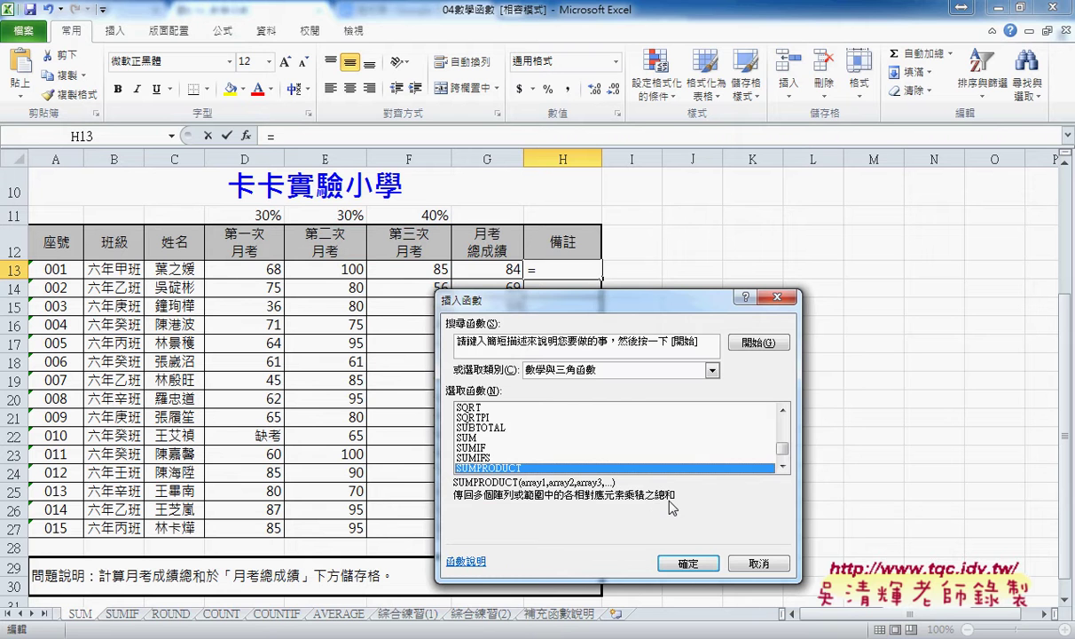
left_click(687, 562)
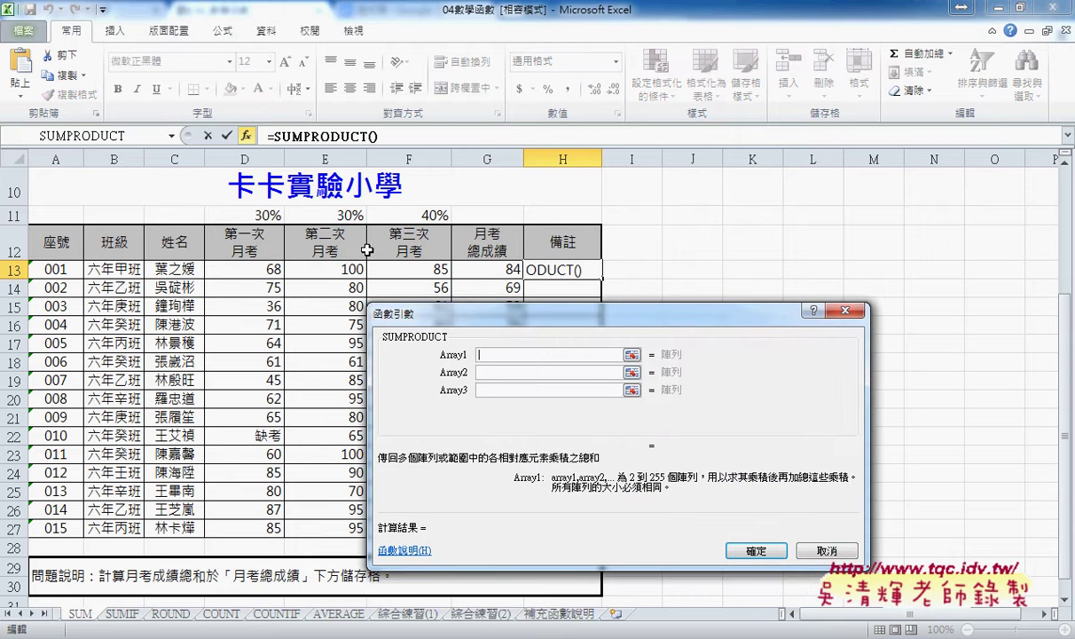
- Enter =SUMPRODUCT($D$11:$F$11,D13:F13) in H13
left_click_drag(244, 216, 434, 216)
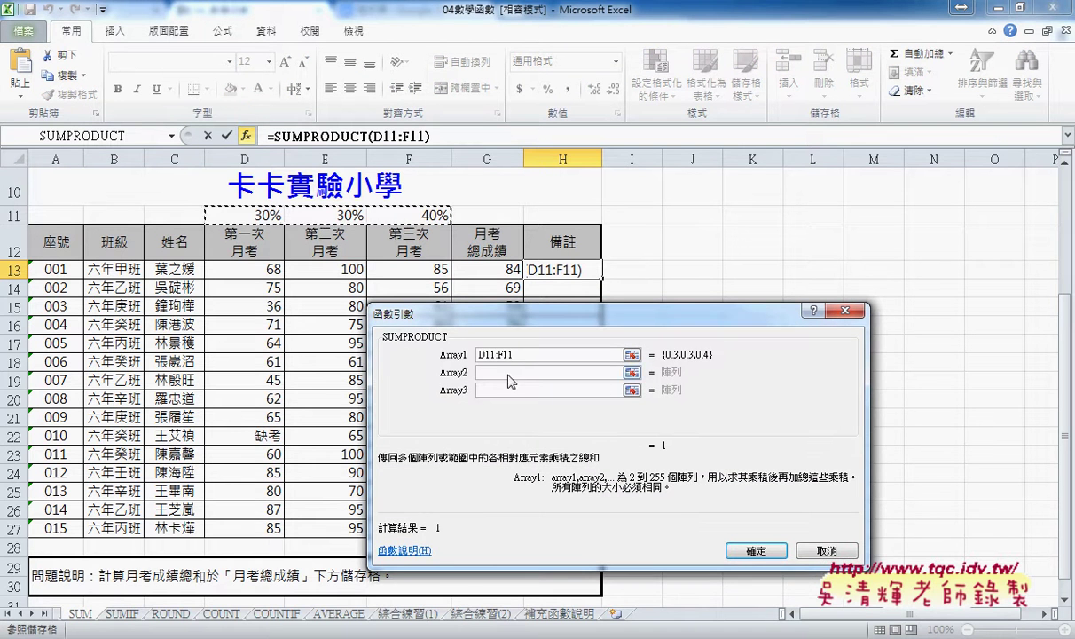
left_click(508, 373)
left_click_drag(225, 269, 419, 280)
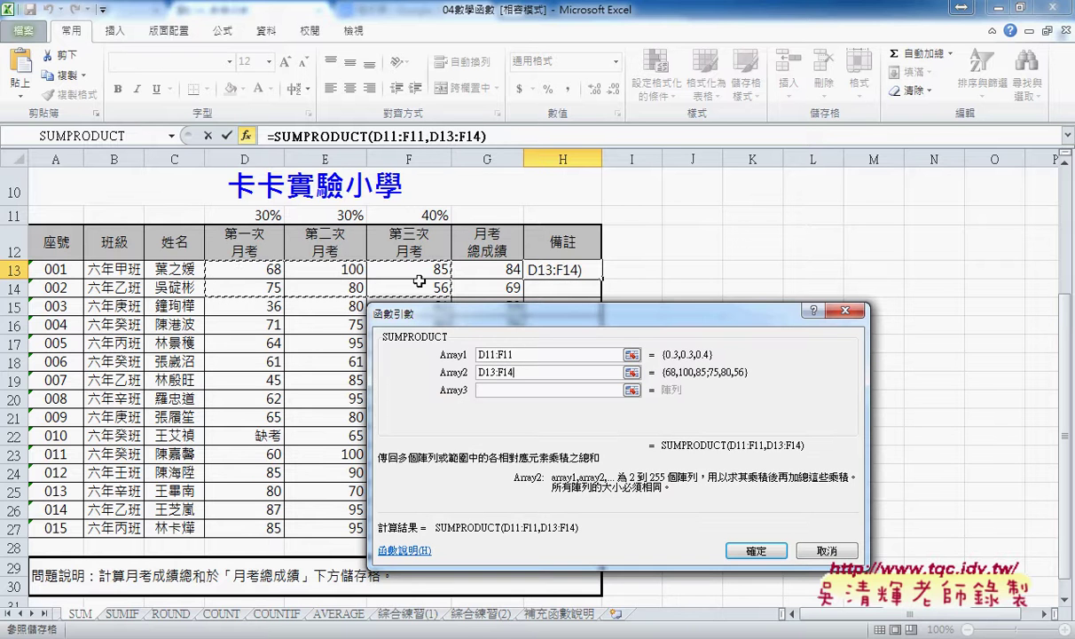
left_click_drag(514, 372, 477, 373)
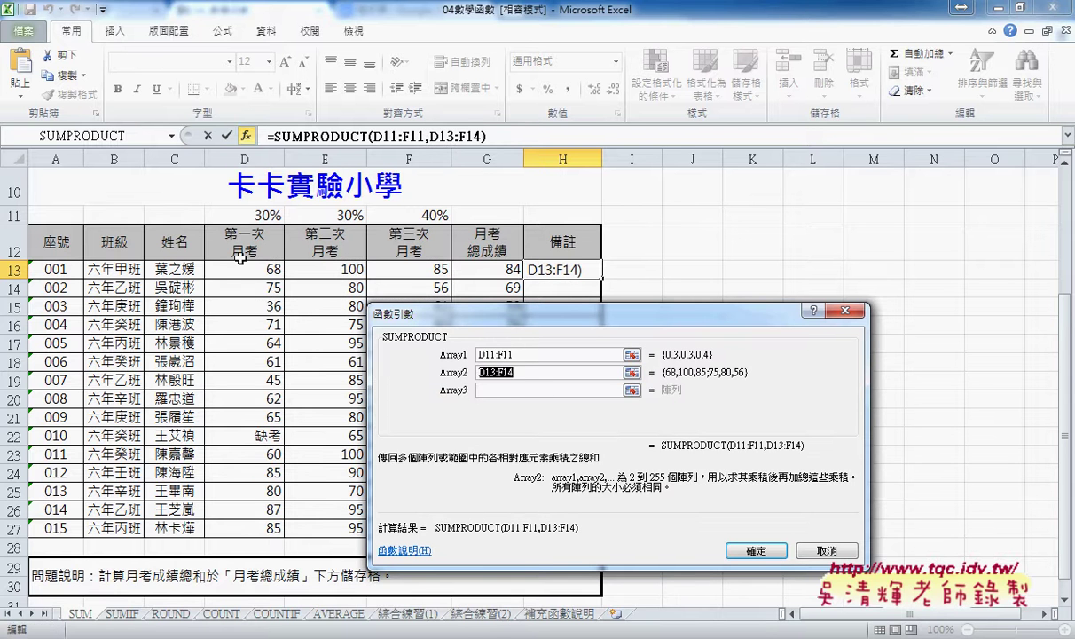
left_click_drag(244, 269, 419, 269)
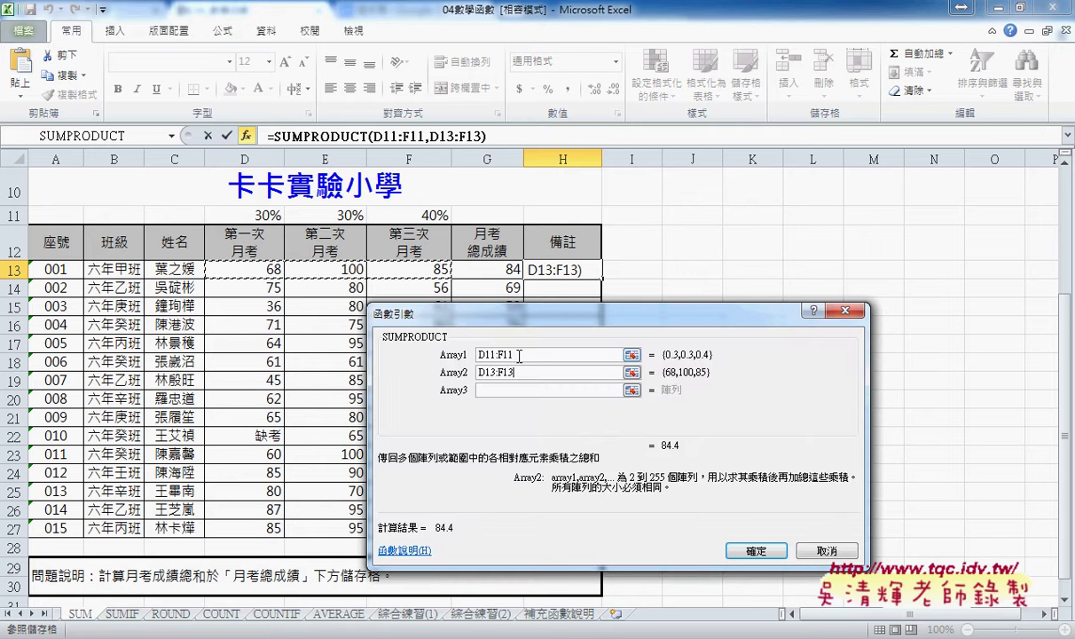
left_click_drag(513, 355, 479, 355)
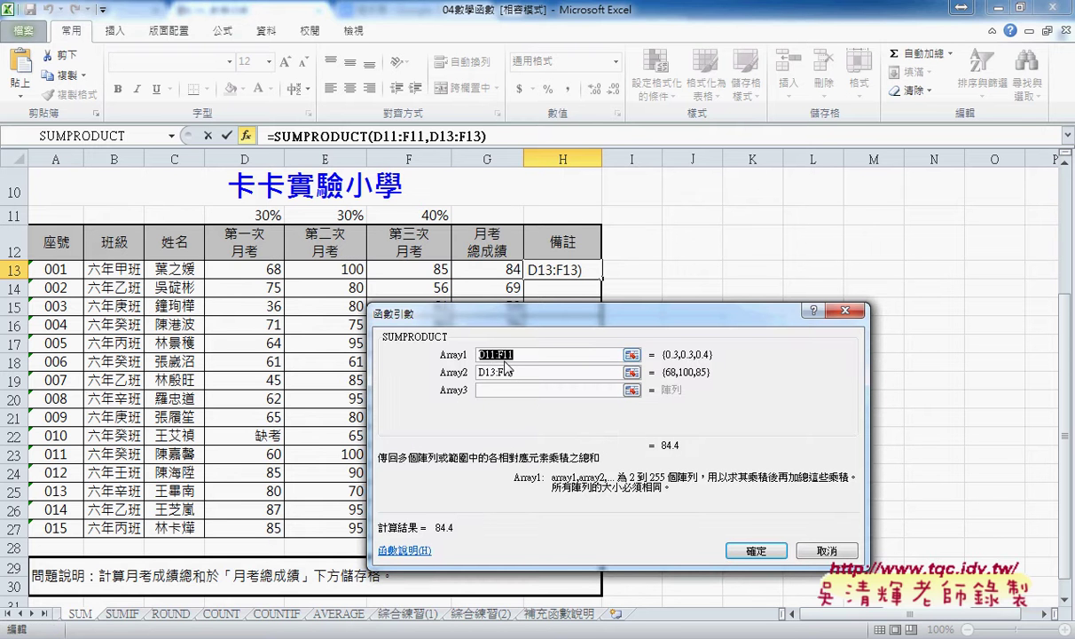
key("F4")
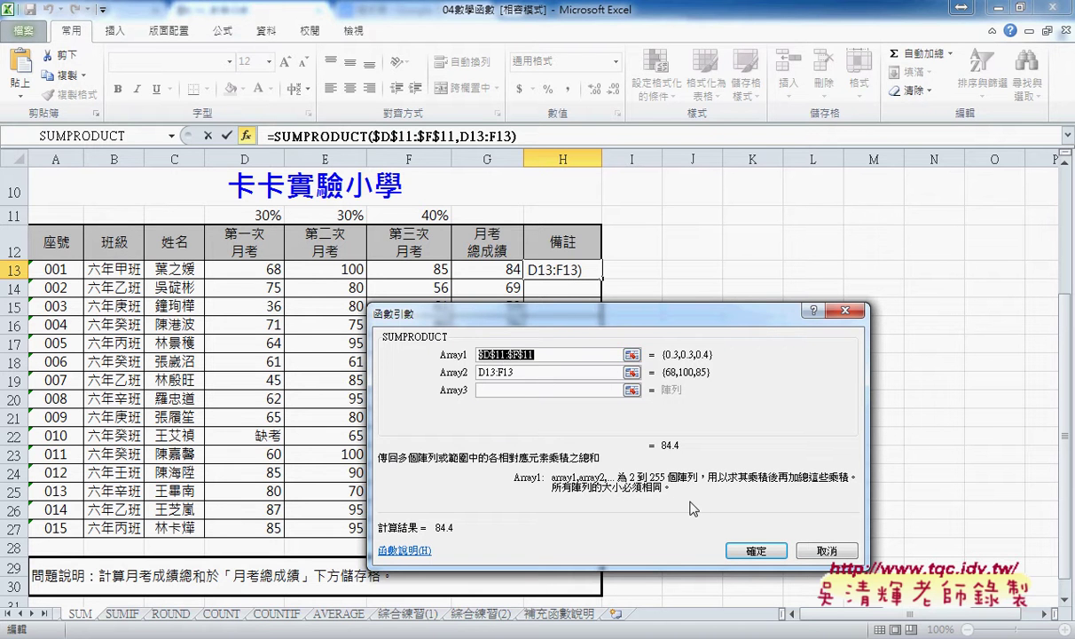
left_click(754, 550)
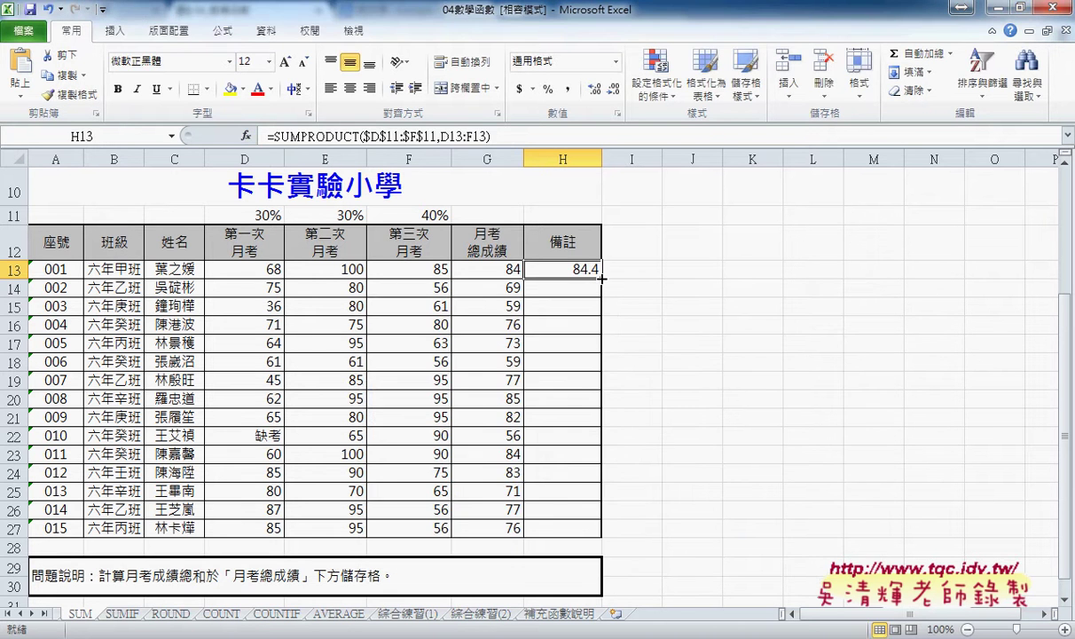
- Fill H13 down to H27 as whole numbers and widen column I
left_click_drag(601, 278, 615, 538)
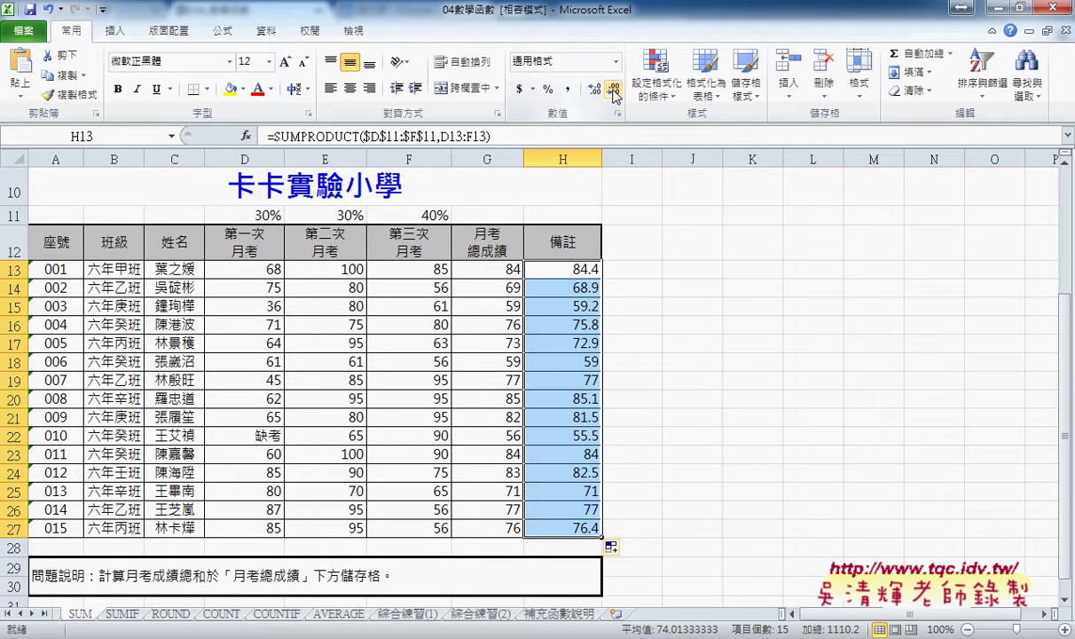
left_click(615, 95)
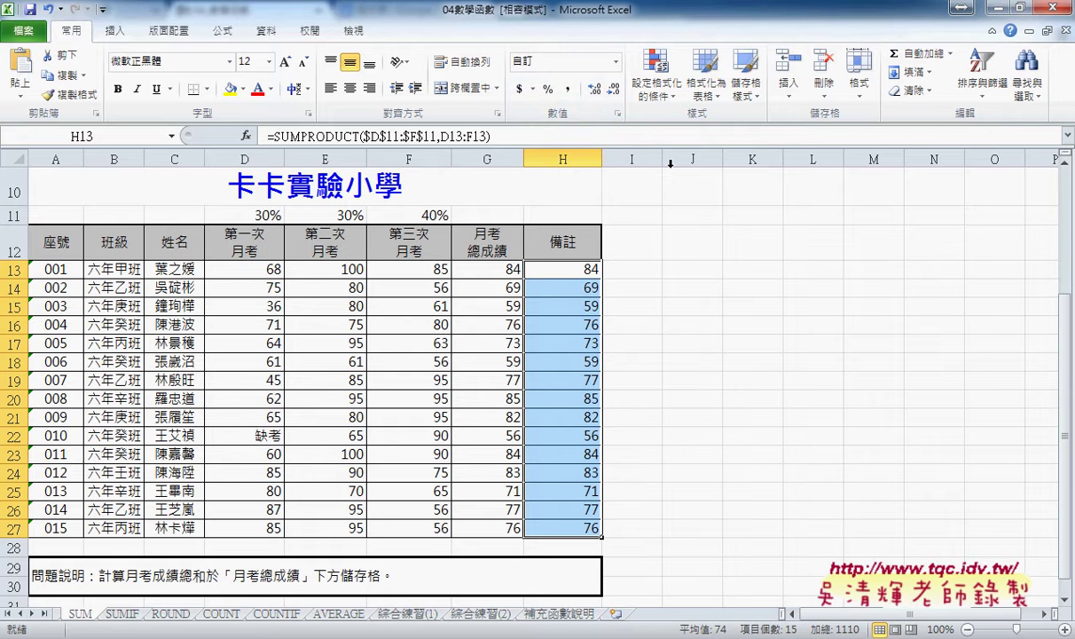
left_click_drag(664, 158, 676, 158)
- Enter the heading 'VBA' in I12, then select J12 and J13
left_click(634, 234)
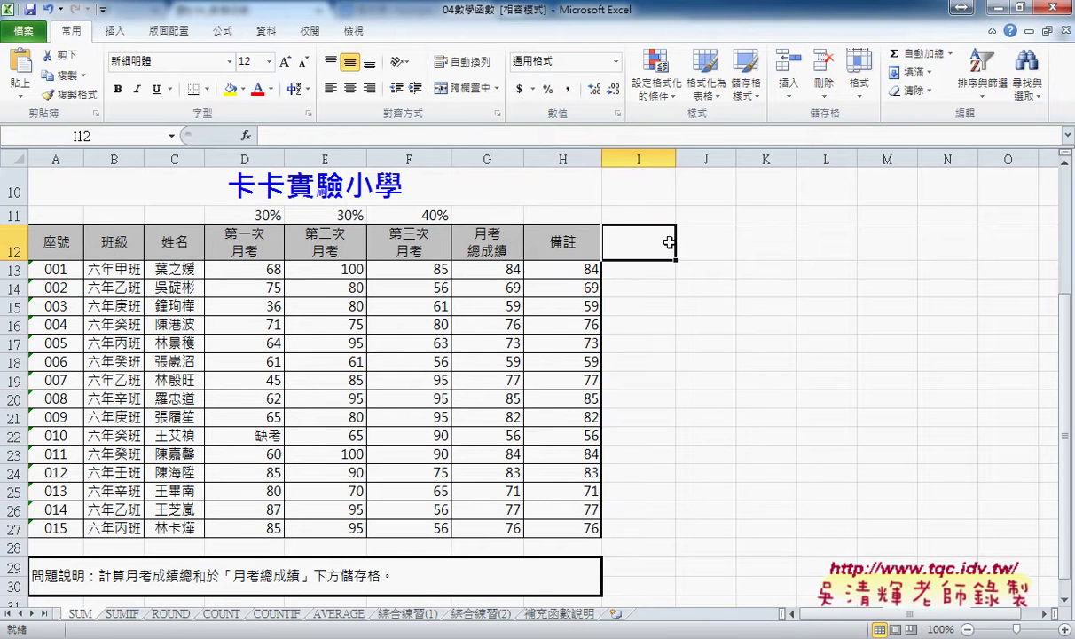
type("V")
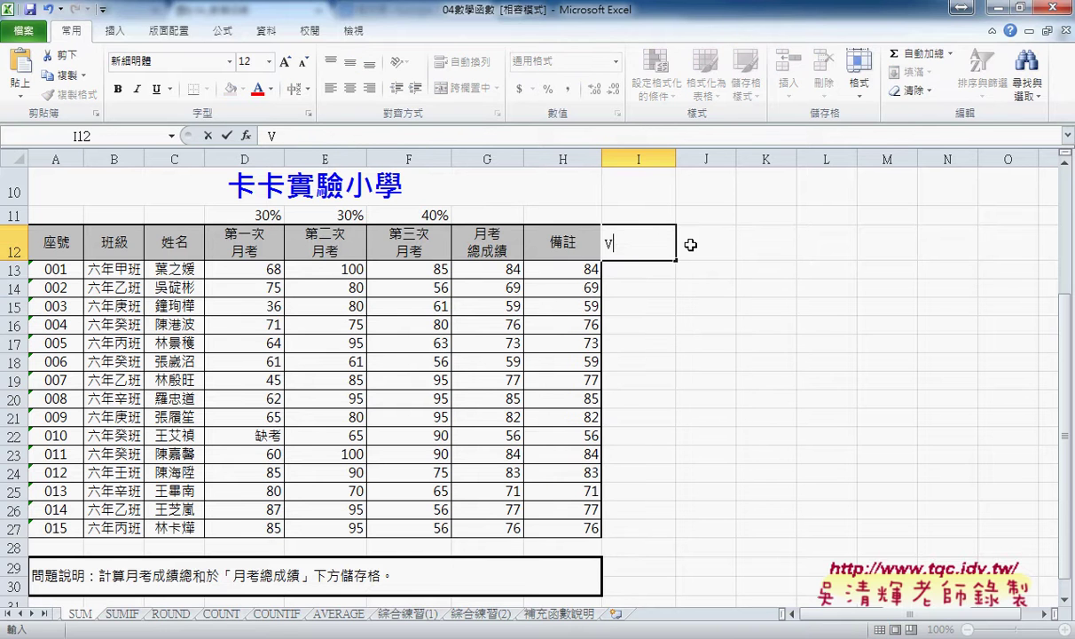
type("BA")
left_click(627, 269)
left_click(692, 248)
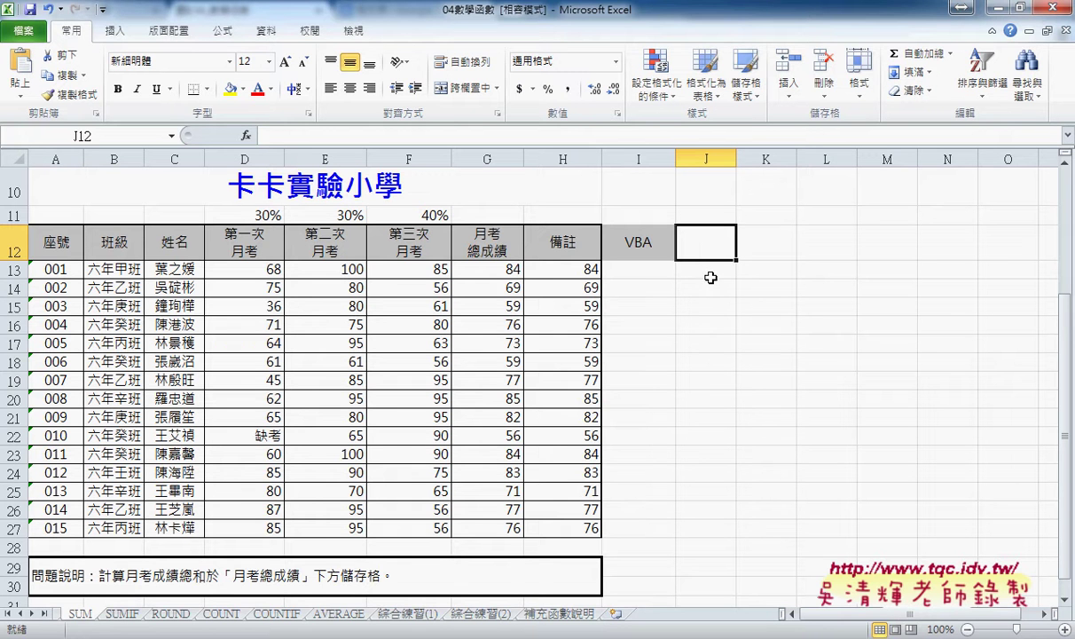
left_click(709, 268)
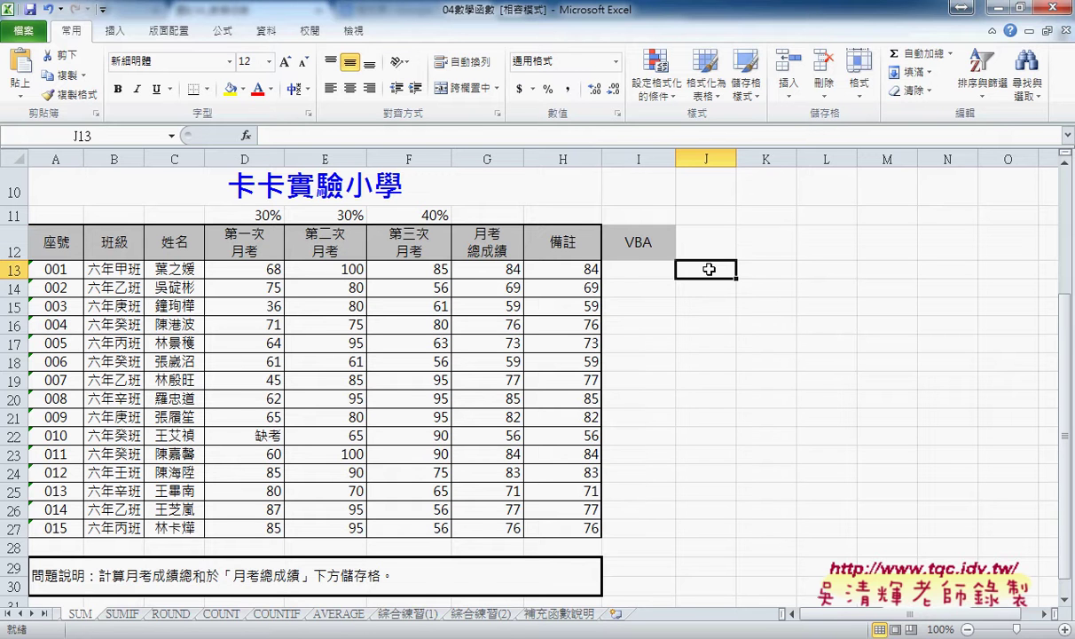
left_click(247, 136)
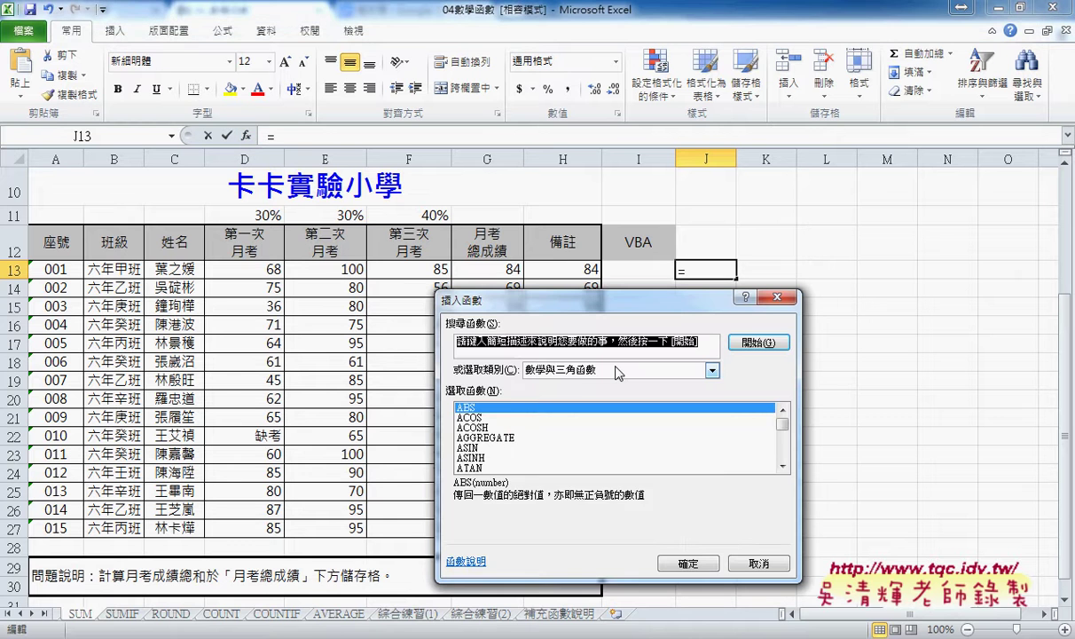
left_click(619, 371)
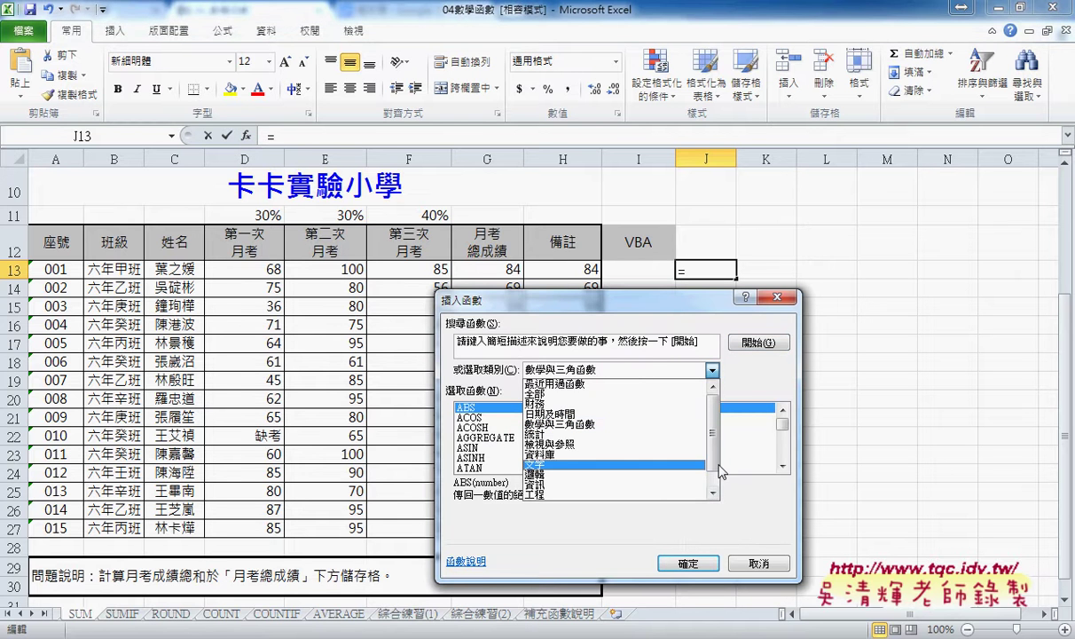
scroll(616, 493, "down", 1)
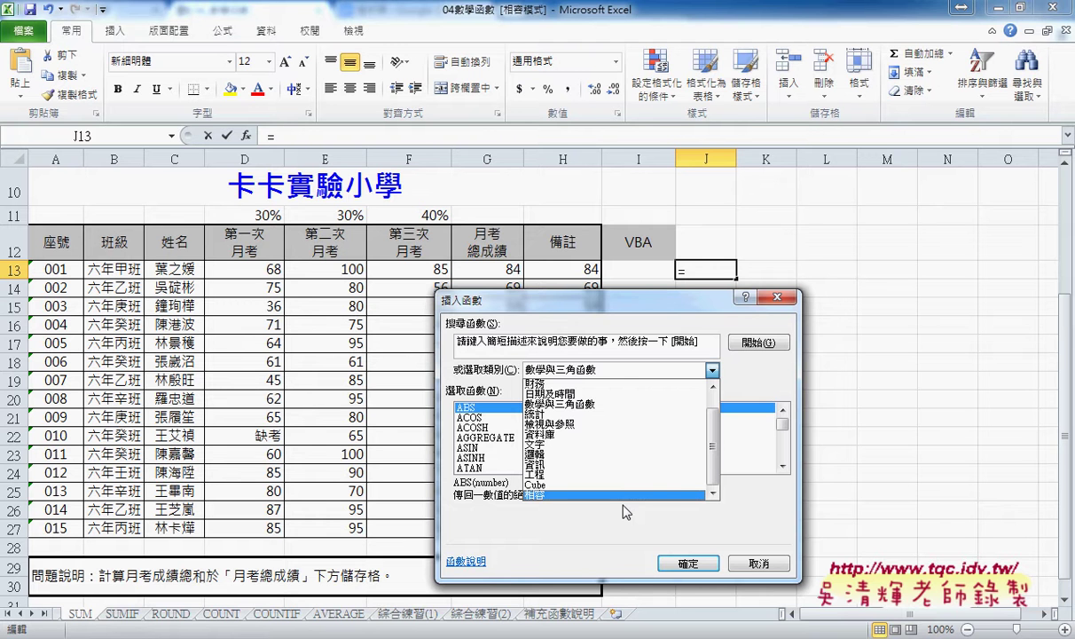
left_click(778, 299)
left_click(779, 299)
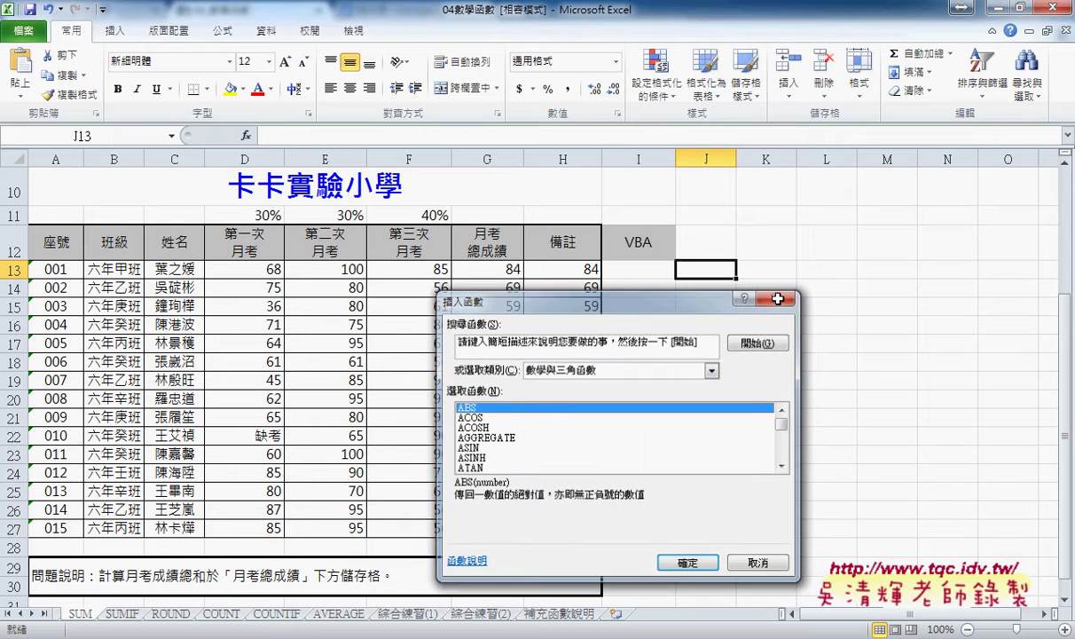
left_click(700, 238)
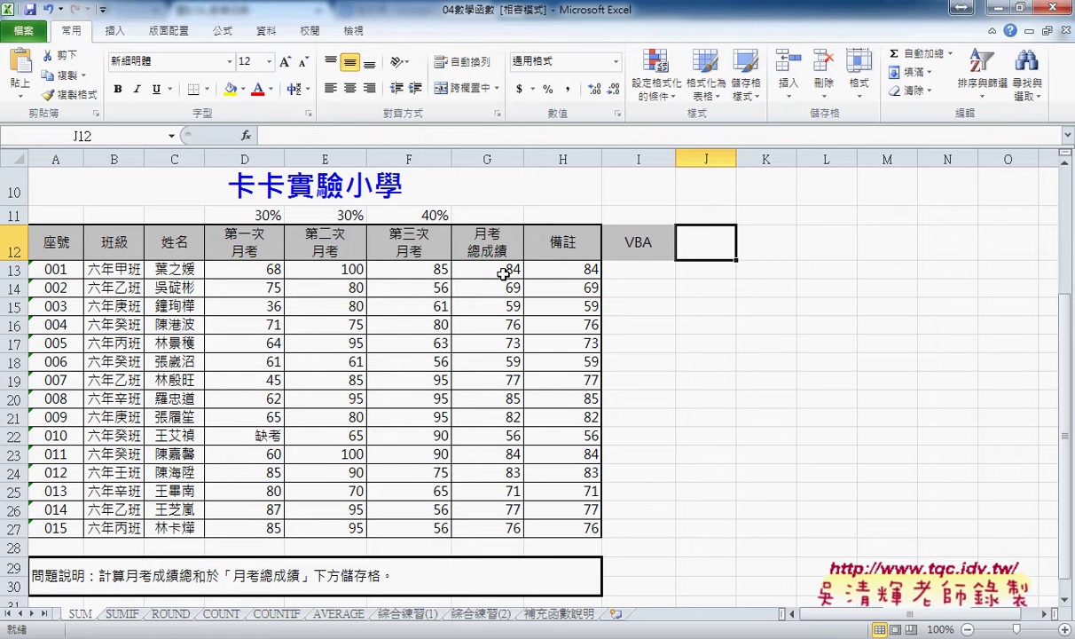
- Compare G13's weighted-sum formula with H13's SUMPRODUCT, check the browser reference image, then select D13:E13
left_click(479, 266)
left_click(570, 271)
left_click(479, 268)
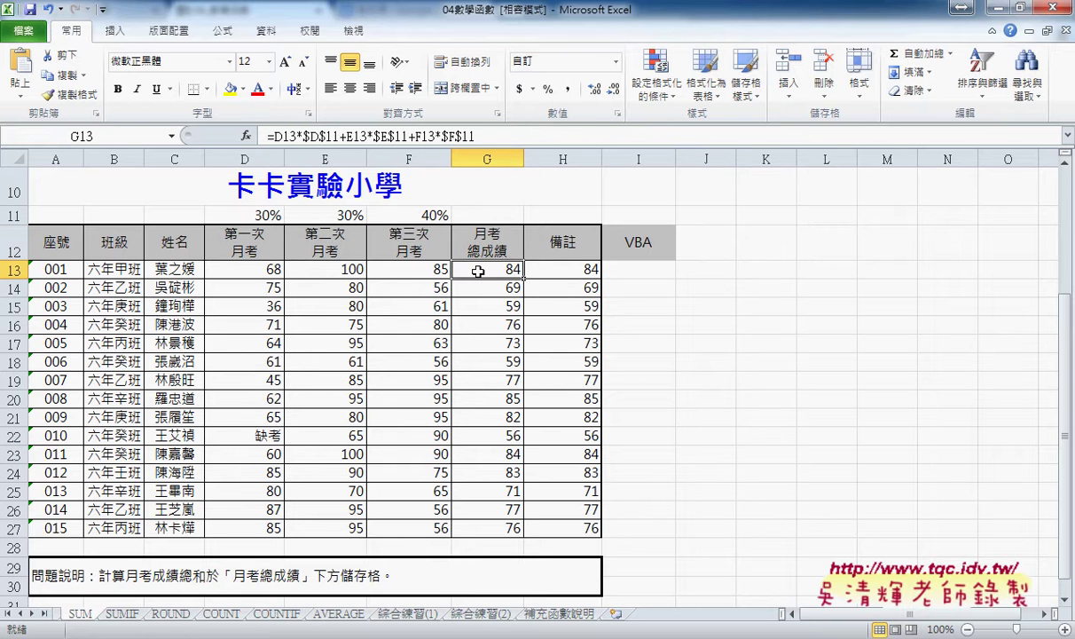
left_click(585, 269)
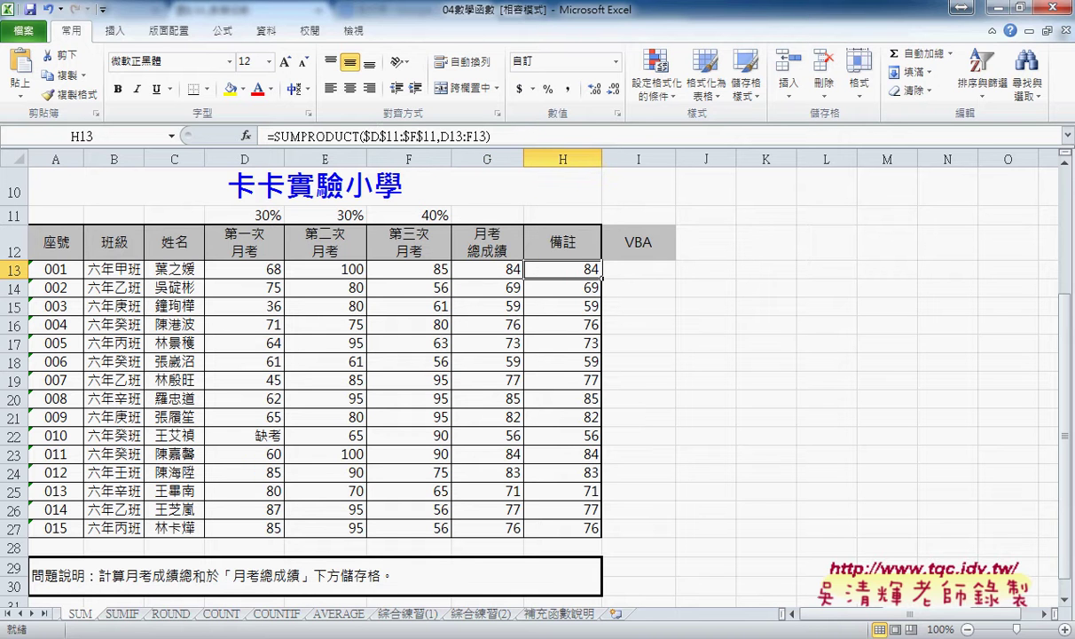
left_click(318, 528)
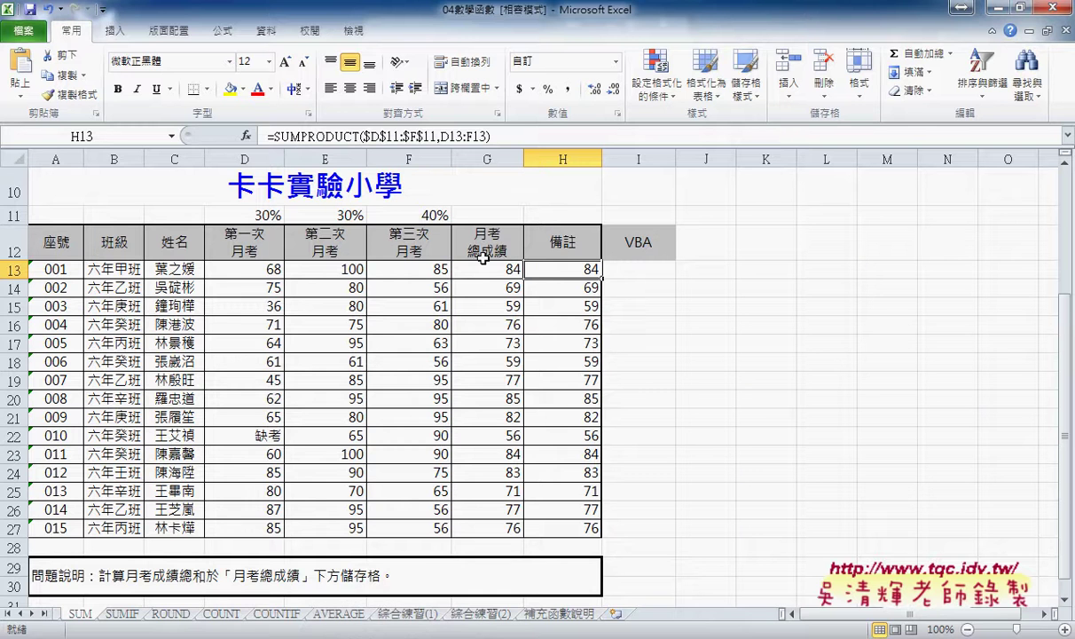
left_click_drag(262, 271, 426, 273)
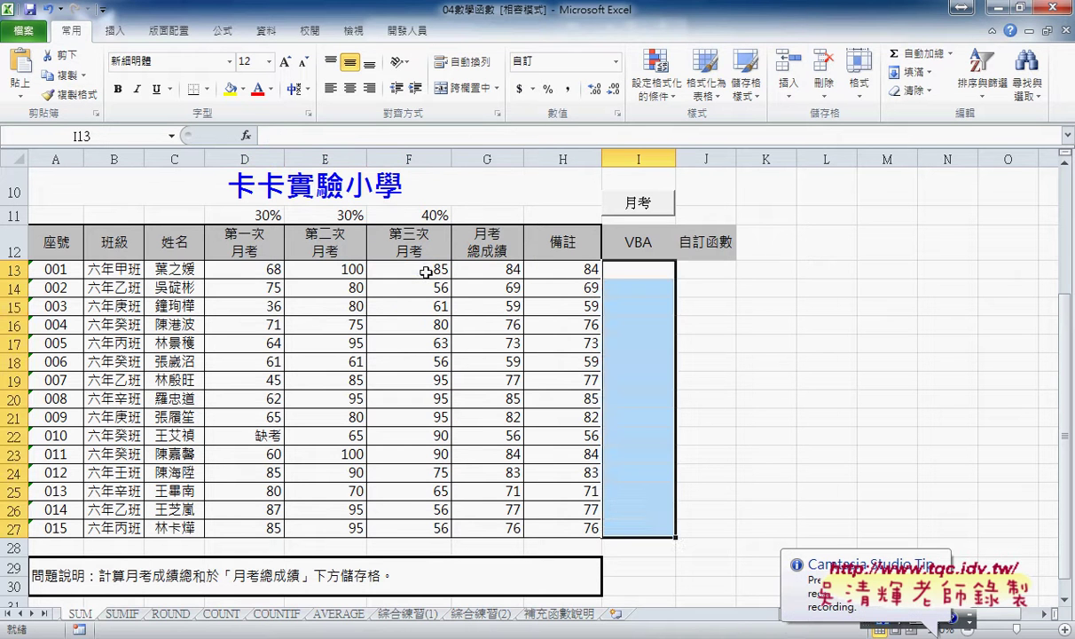
- Select I13:I27 and run the 月考 macro to fill the weighted totals, starting at 84.4
left_click(626, 276)
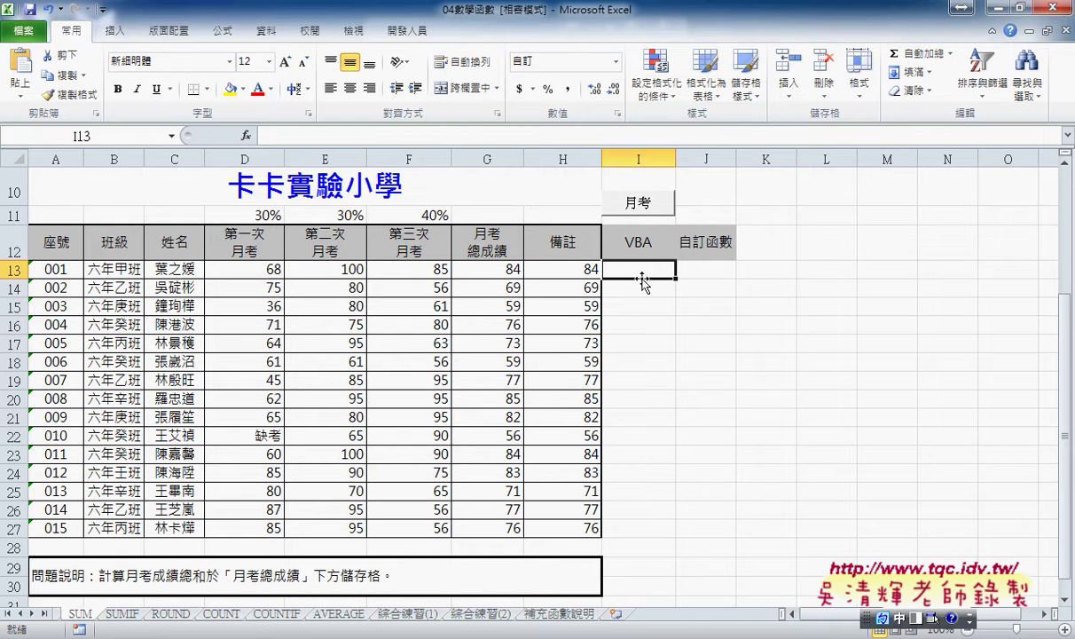
mouse_move(621, 269)
left_mouse_down()
mouse_move(647, 375)
mouse_move(645, 531)
left_mouse_up()
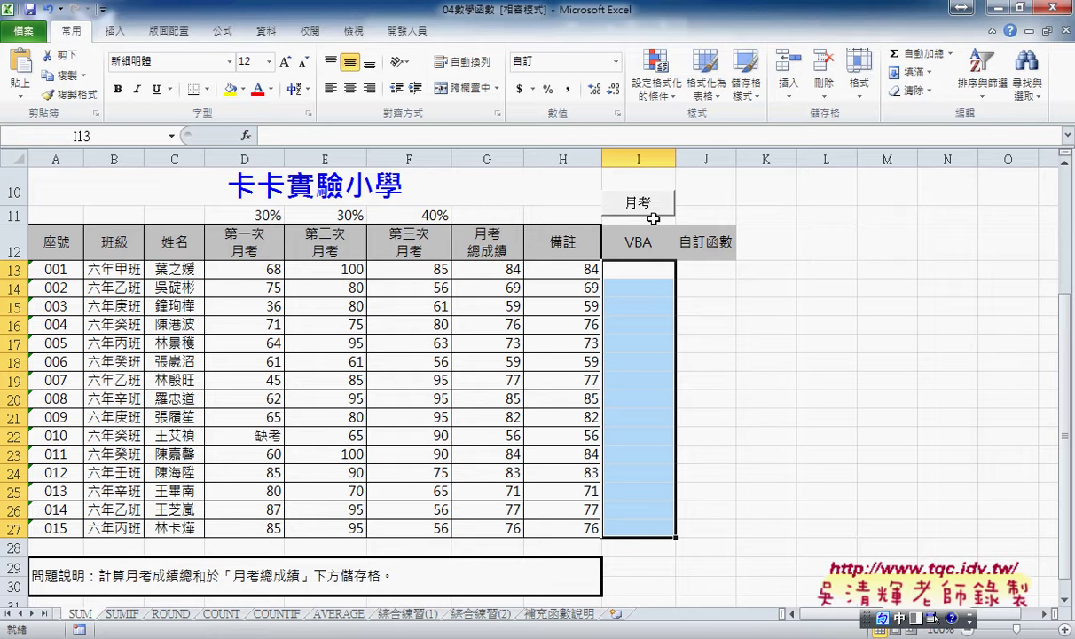
left_click(619, 204)
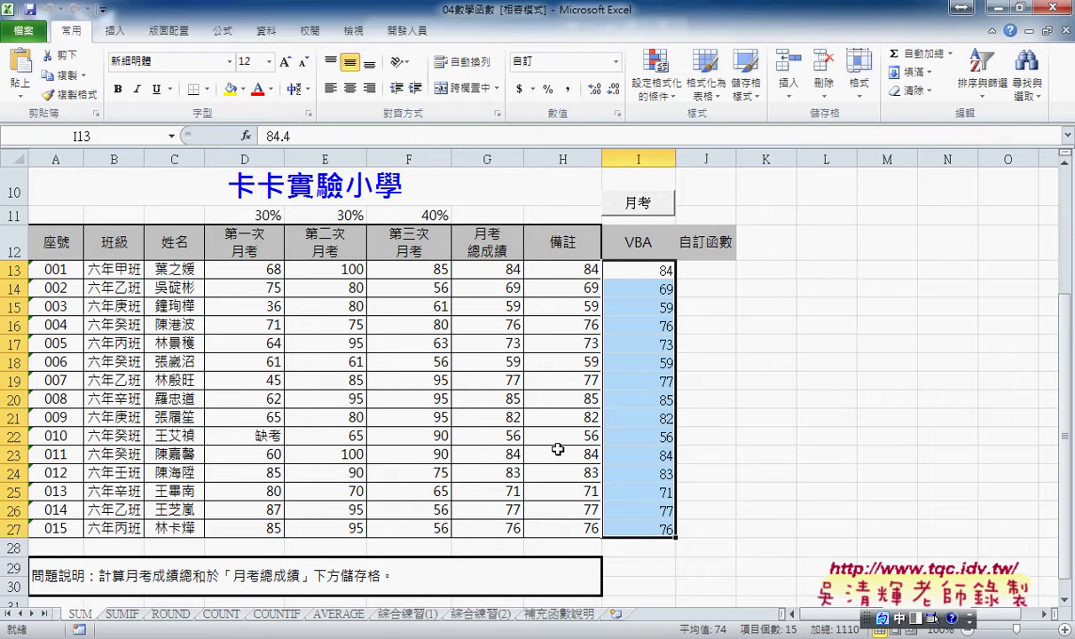
key("ctrl+space")
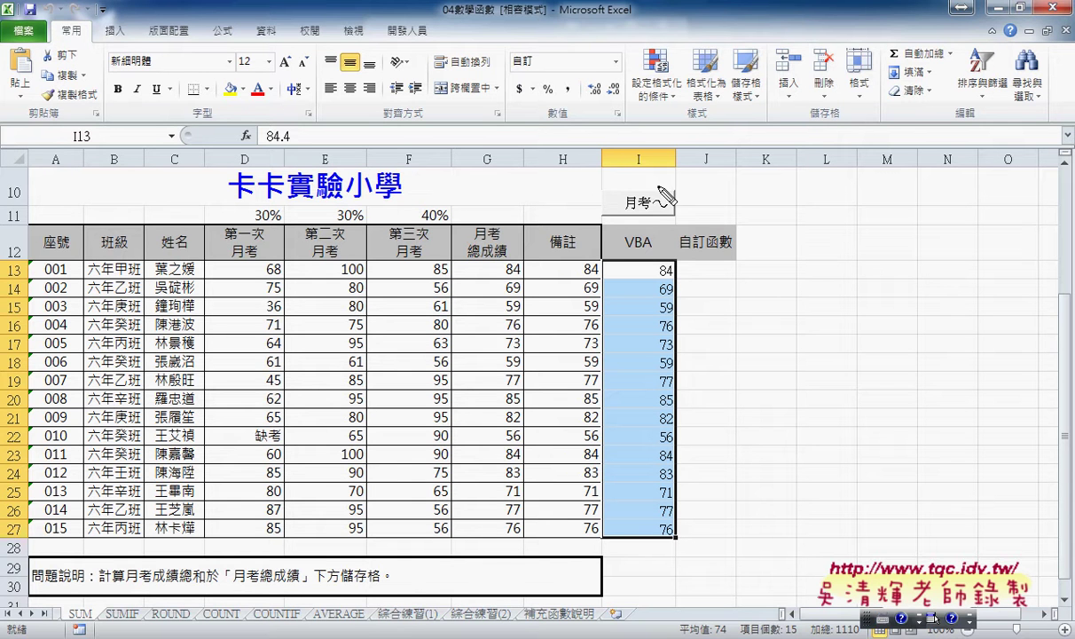
mouse_move(631, 216)
left_mouse_down()
mouse_move(673, 211)
mouse_move(658, 228)
left_mouse_up()
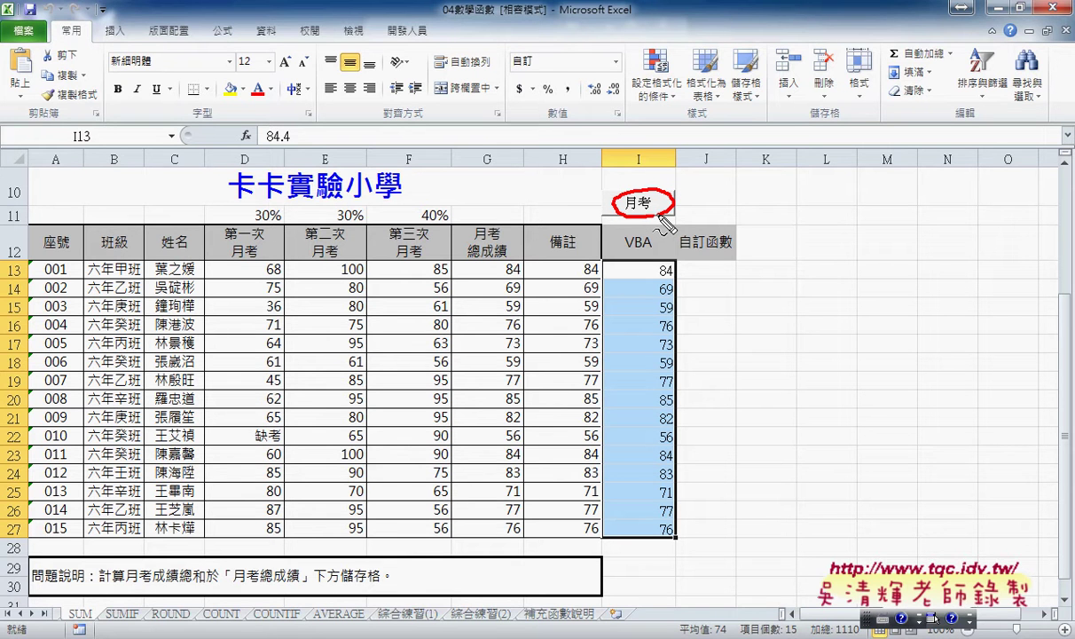
mouse_move(417, 55)
left_mouse_down()
mouse_move(368, 49)
mouse_move(412, 21)
mouse_move(435, 55)
left_mouse_up()
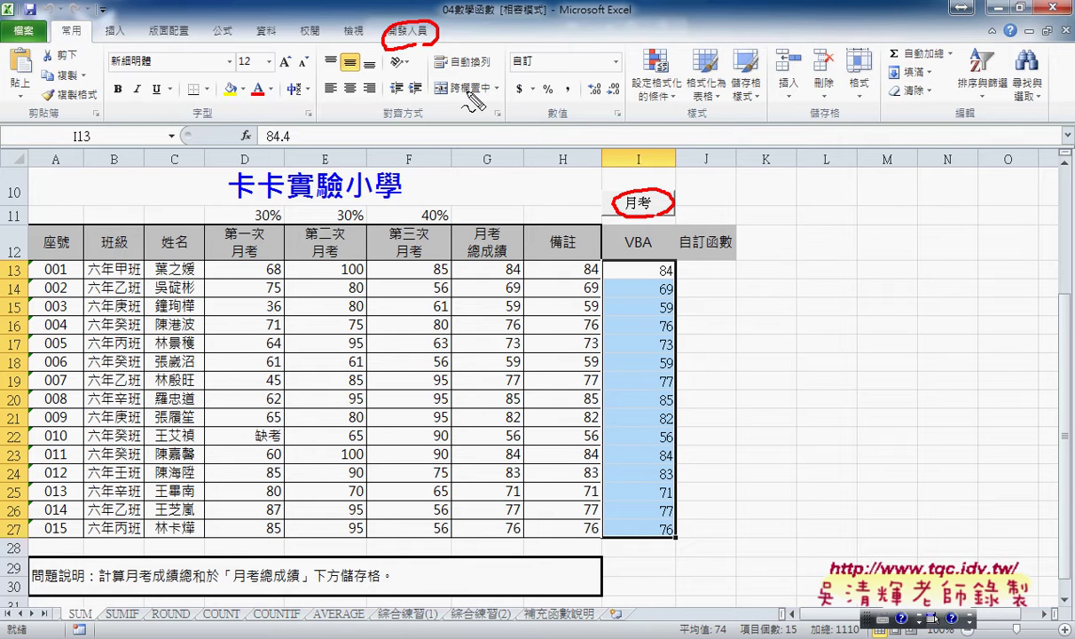
left_click_drag(435, 62, 614, 206)
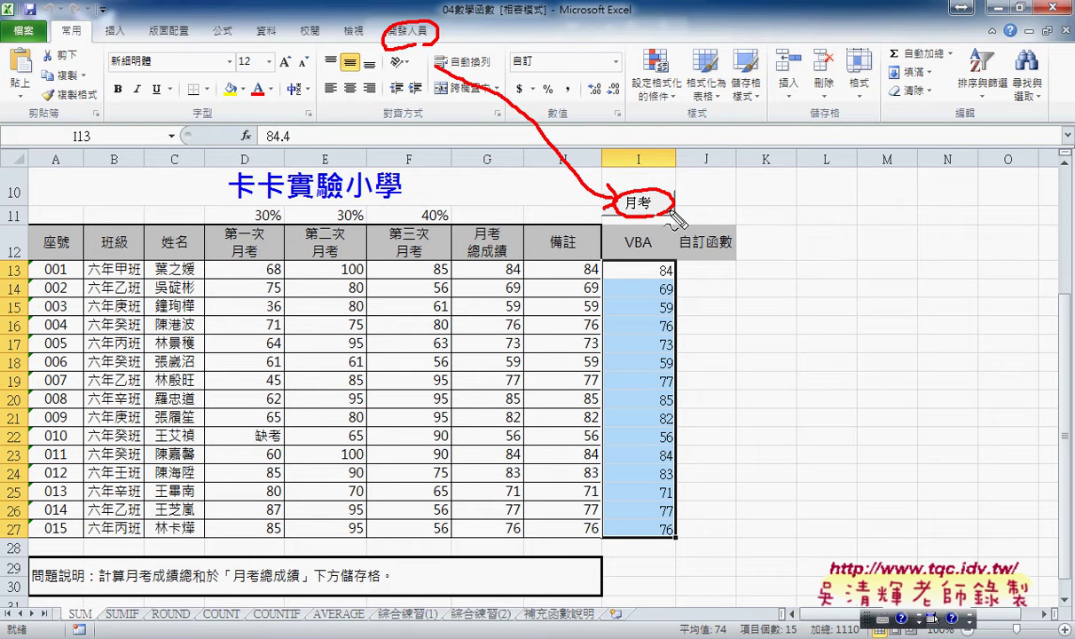
key("Escape")
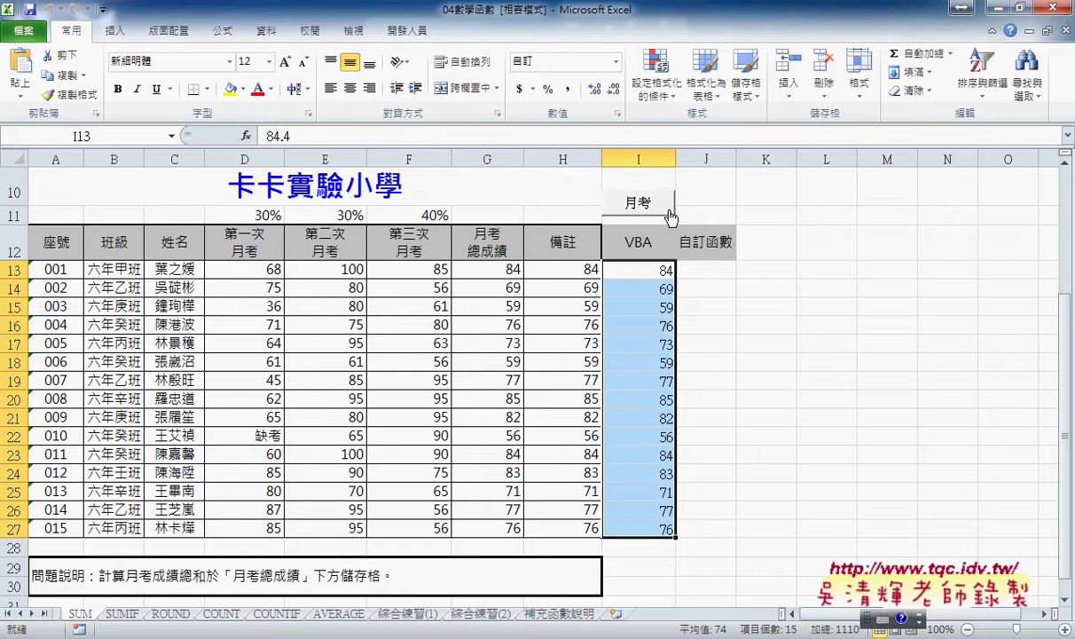
- Open Module1's 月考_公式 macro, highlight its SUMPRODUCT string, and widen the code pane
left_click(407, 32)
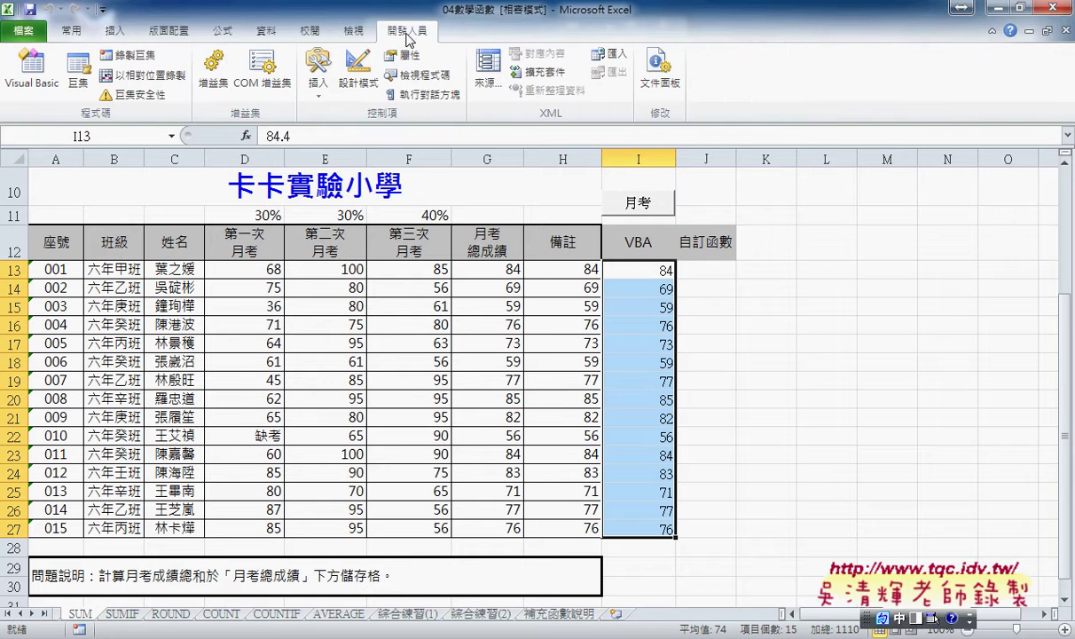
left_click(44, 102)
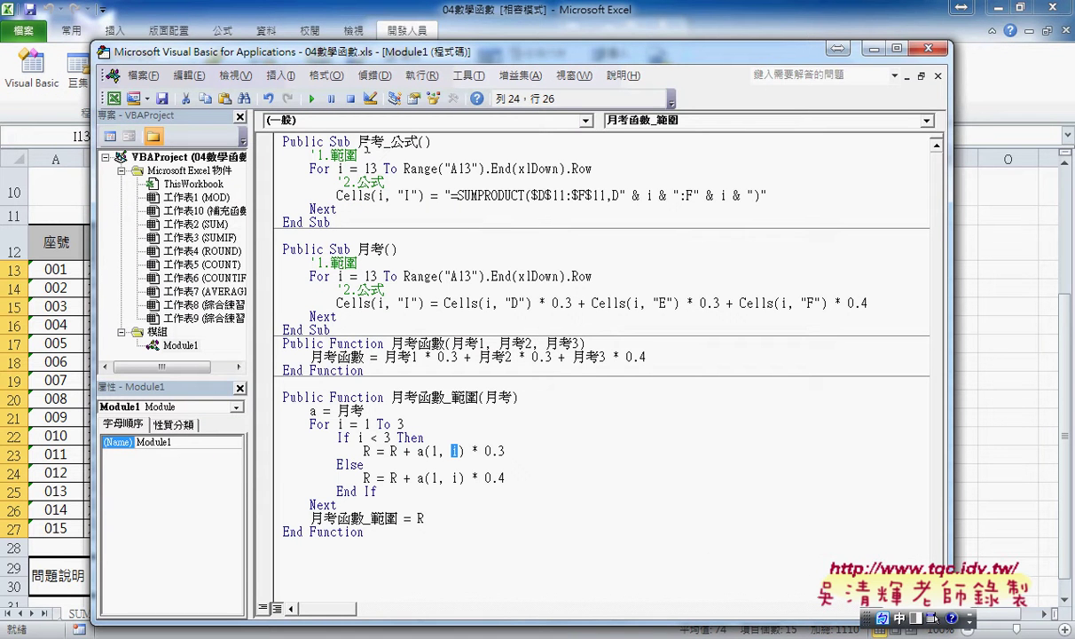
left_click_drag(390, 141, 419, 141)
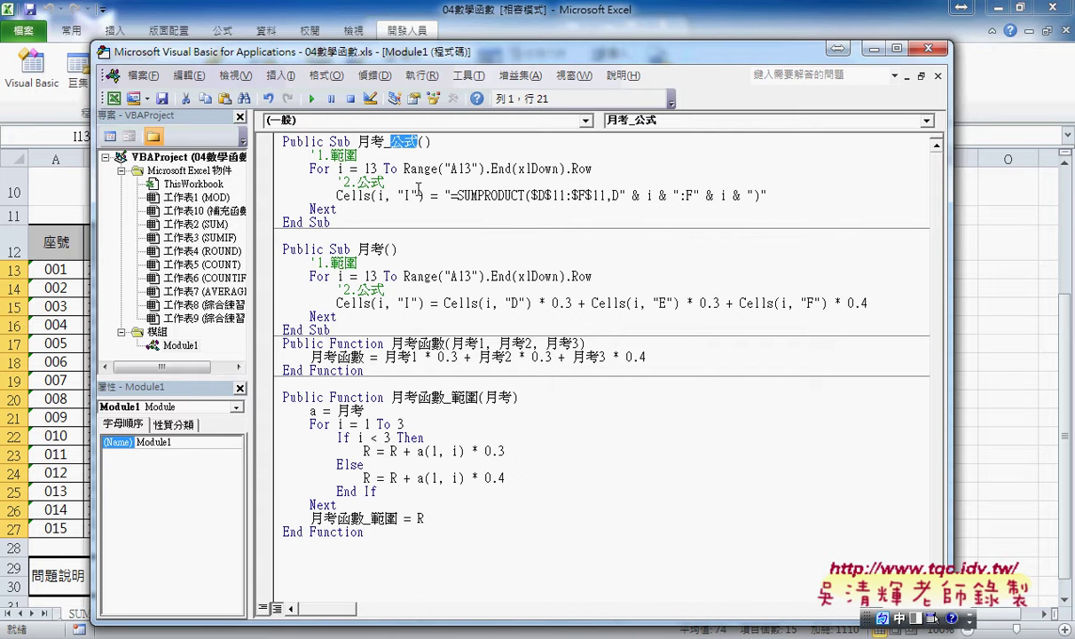
left_click(603, 303)
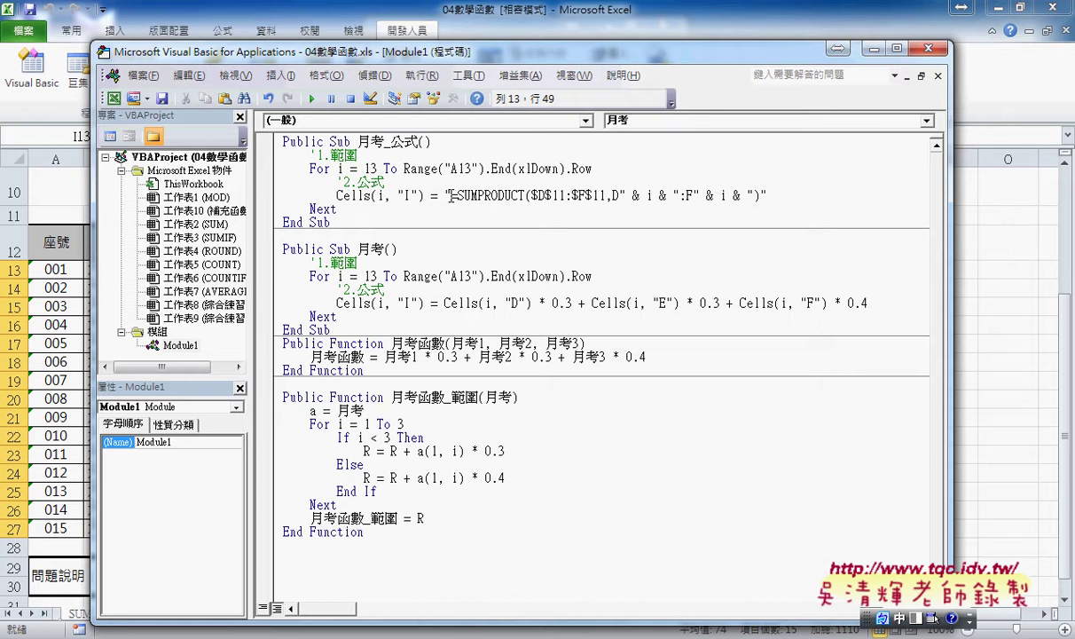
left_click_drag(450, 195, 761, 195)
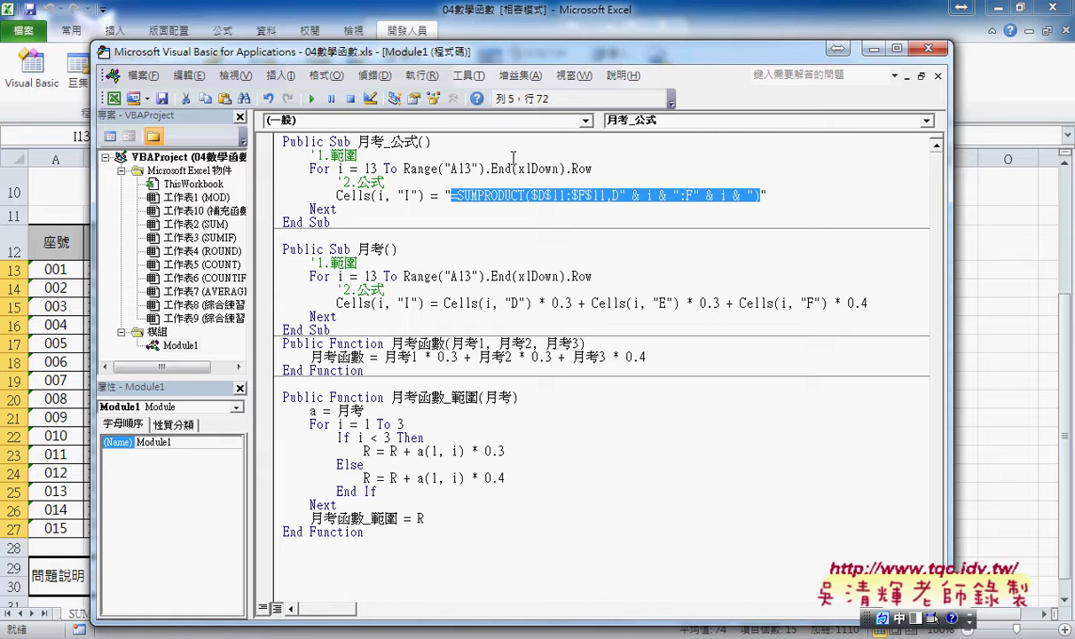
left_click_drag(251, 175, 188, 175)
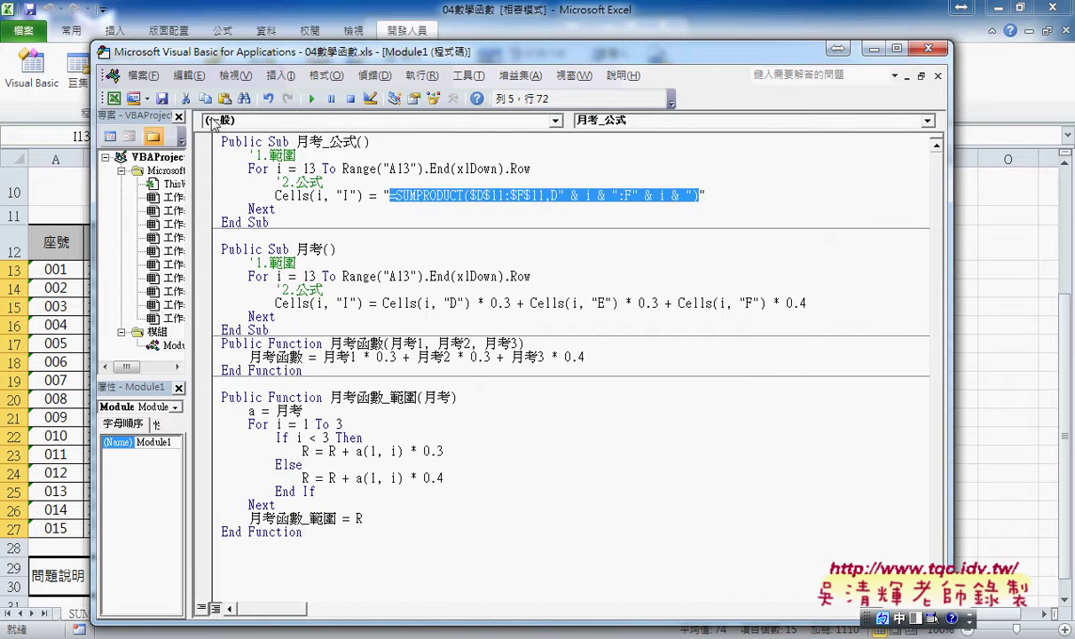
mouse_move(256, 56)
left_mouse_down()
mouse_move(622, 56)
mouse_move(854, 76)
left_mouse_up()
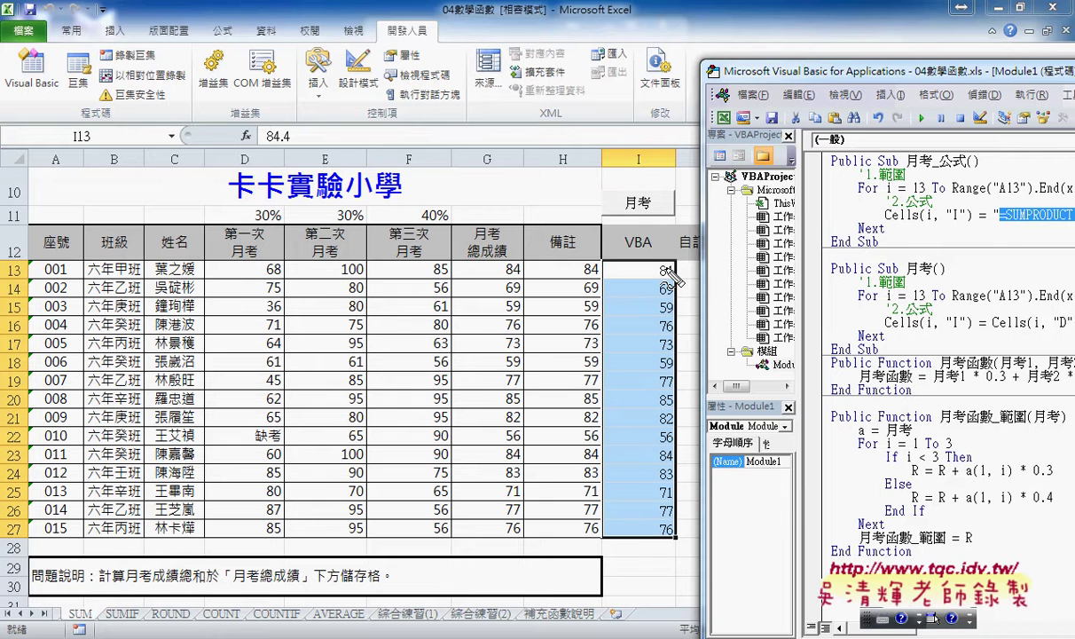
- Shift the Module1 code window further left over the worksheet, beside the weighted VBA column
left_click_drag(592, 290, 661, 266)
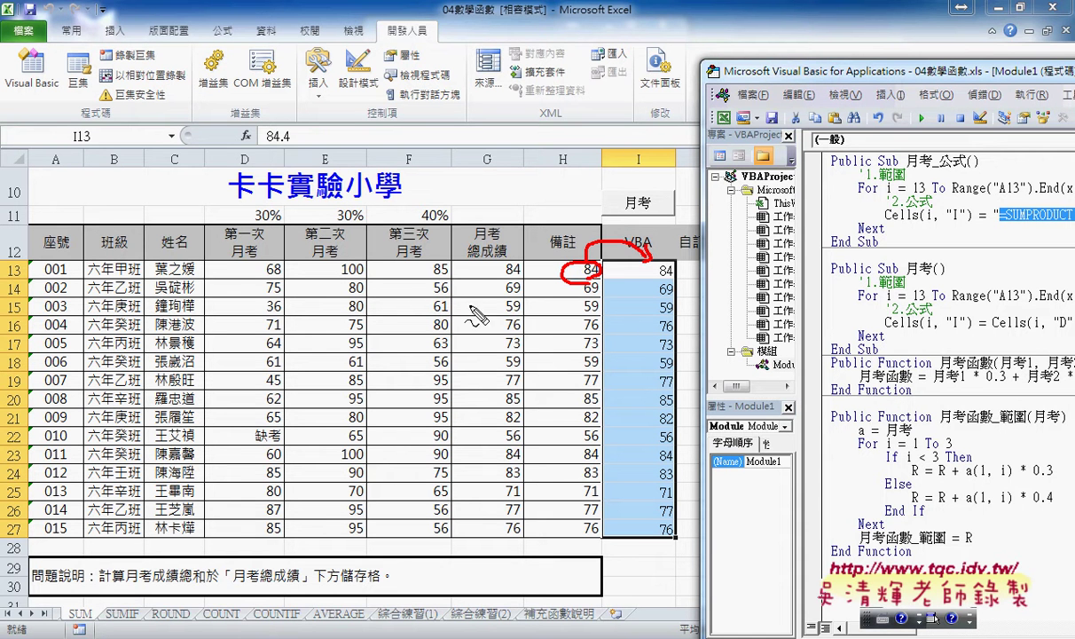
left_click_drag(251, 263, 251, 281)
left_click_drag(244, 148, 422, 171)
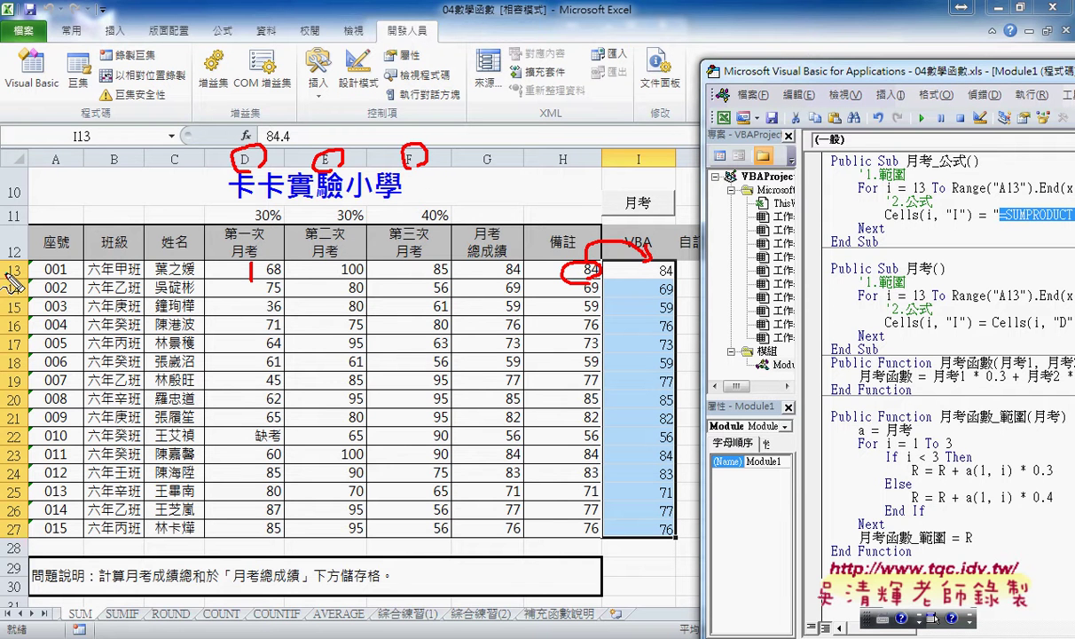
left_click_drag(20, 259, 24, 280)
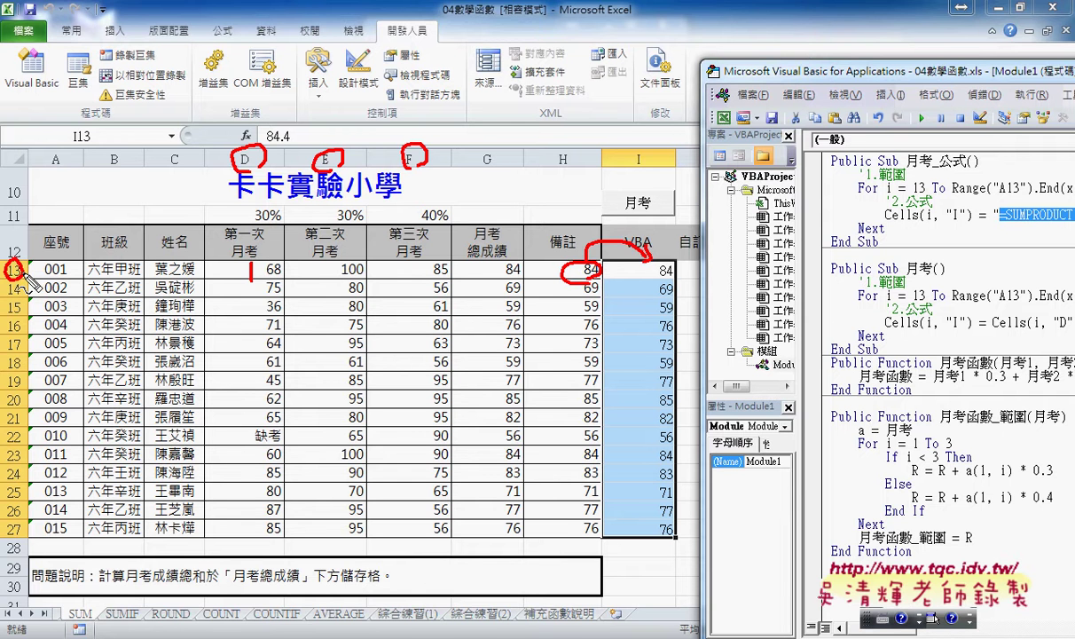
left_click_drag(23, 520, 25, 525)
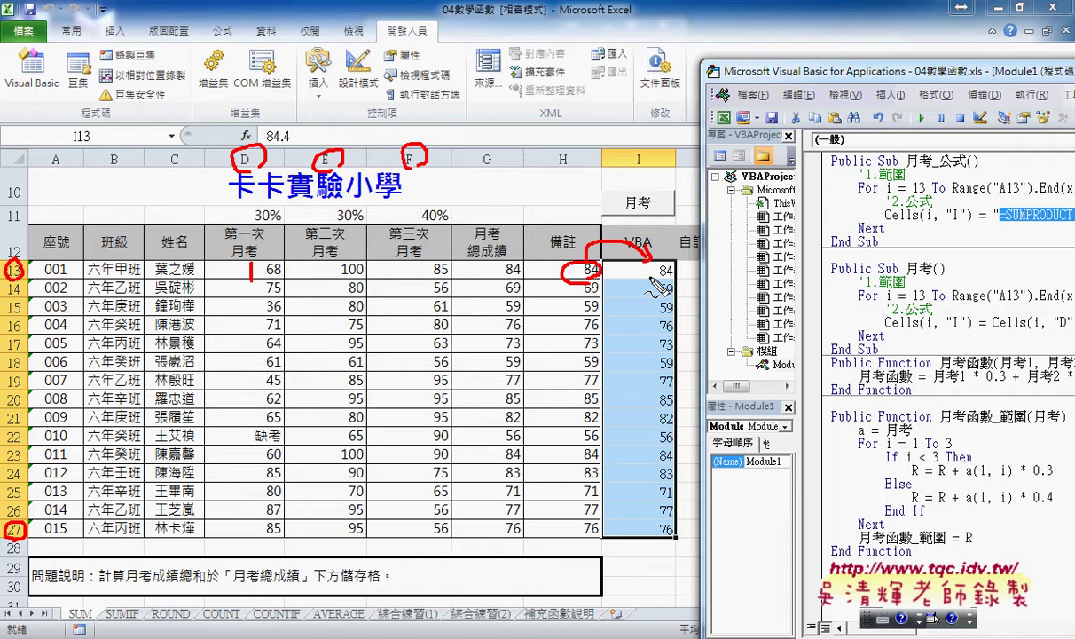
key("Escape")
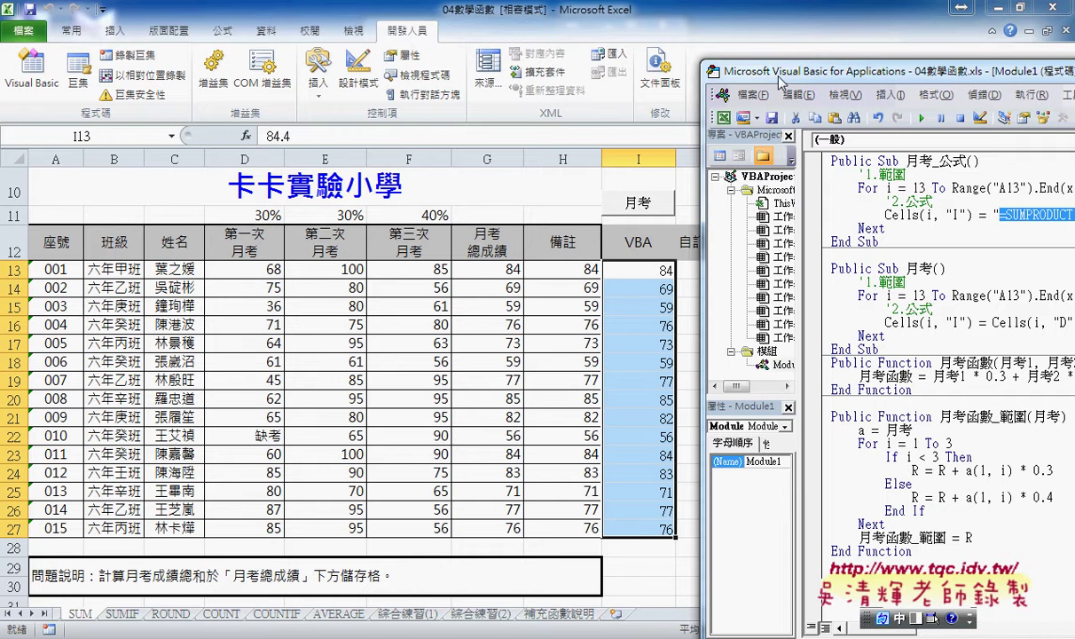
left_click_drag(769, 79, 411, 60)
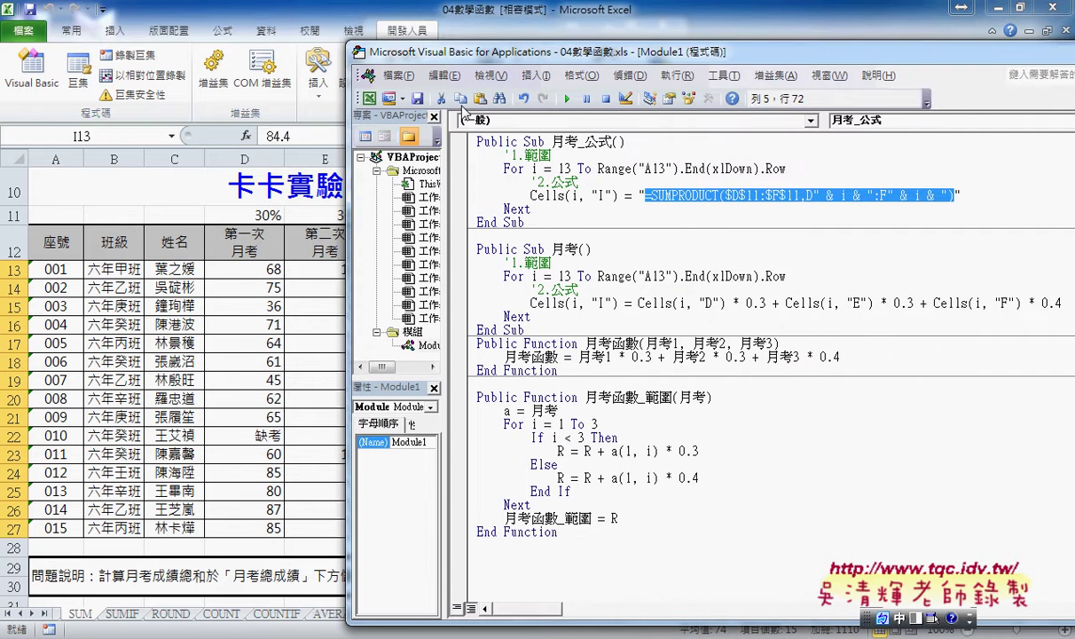
- Delete the old For, Cells and Next lines from 月考_公式, leaving an indented empty line
left_click(565, 135)
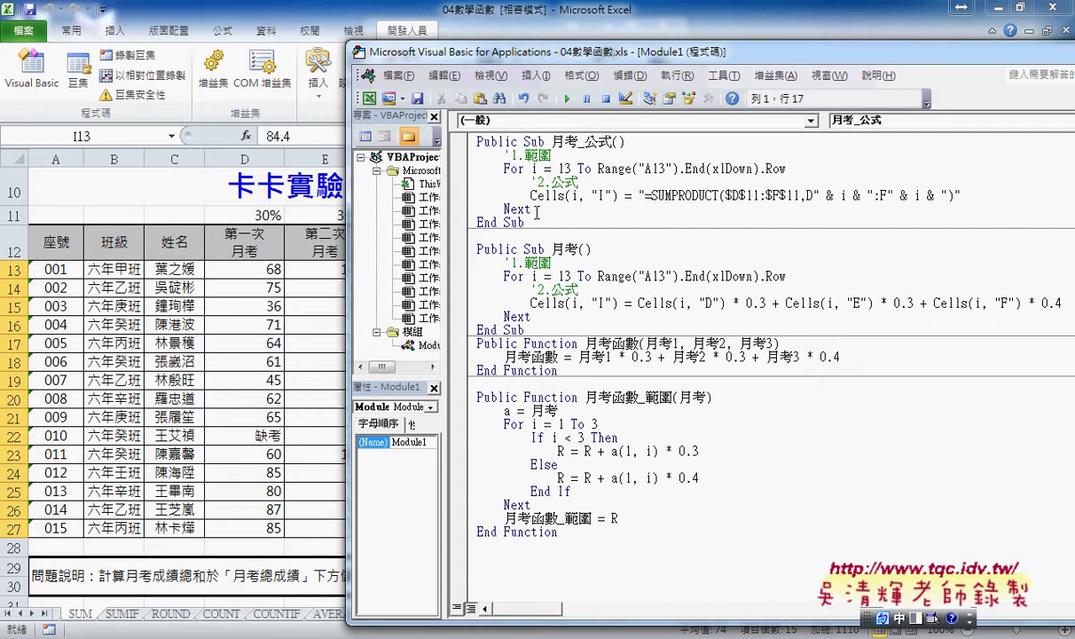
left_click_drag(512, 209, 467, 196)
key("Delete")
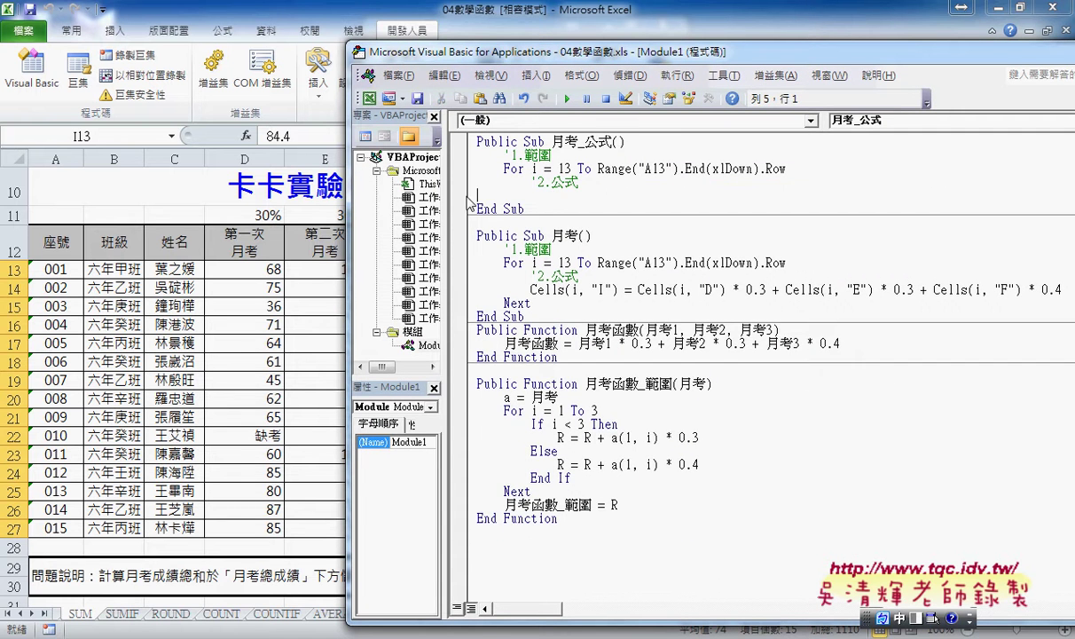
key("Up")
key("Up")
key("shift+End")
key("Delete")
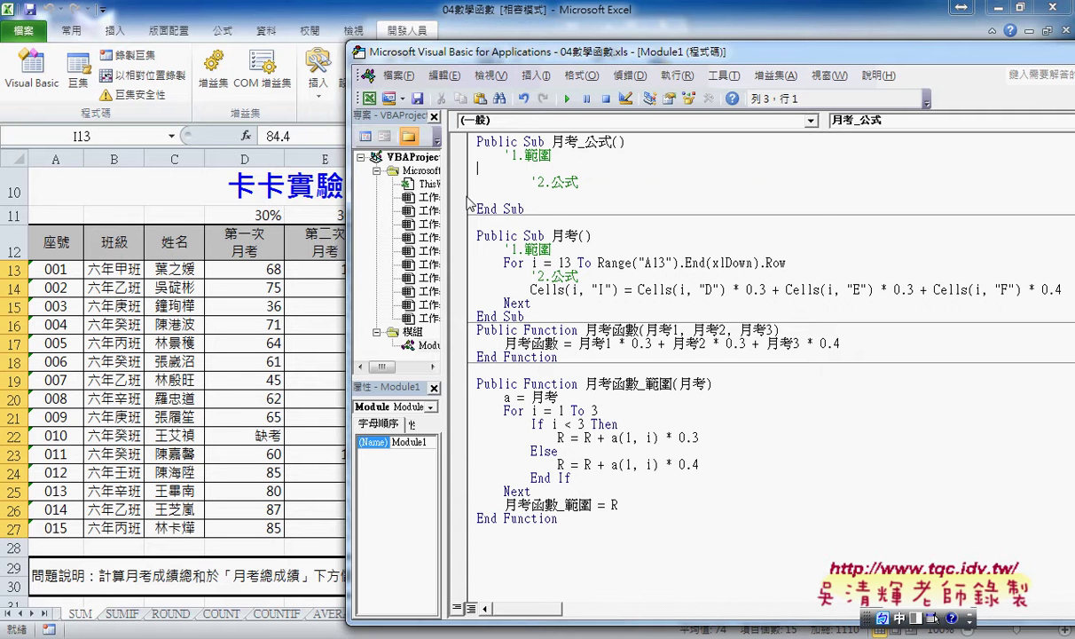
left_click(530, 76)
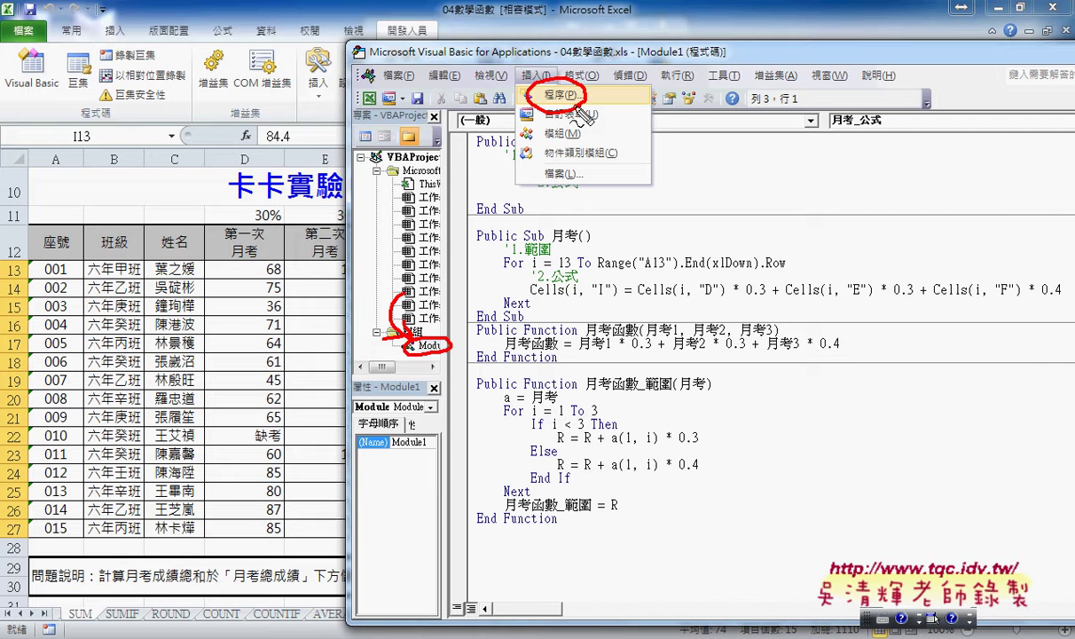
key("Escape")
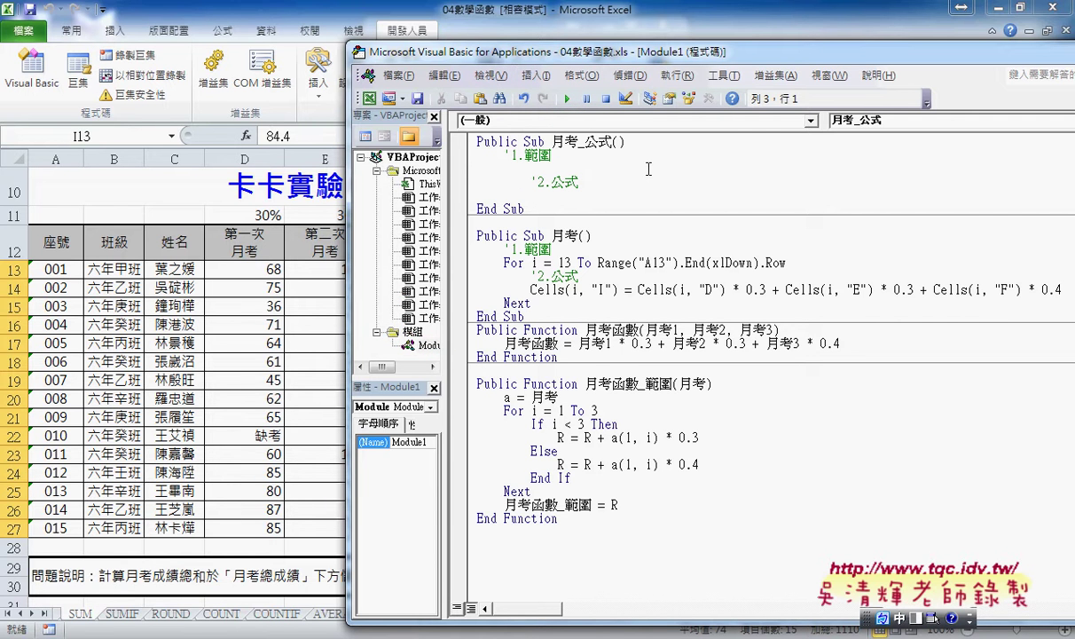
key("Tab")
- Write a For i = 13 To 27 … Next loop containing cells(i,"I")=""
mouse_move(477, 53)
left_mouse_down()
mouse_move(716, 309)
mouse_move(840, 173)
left_mouse_up()
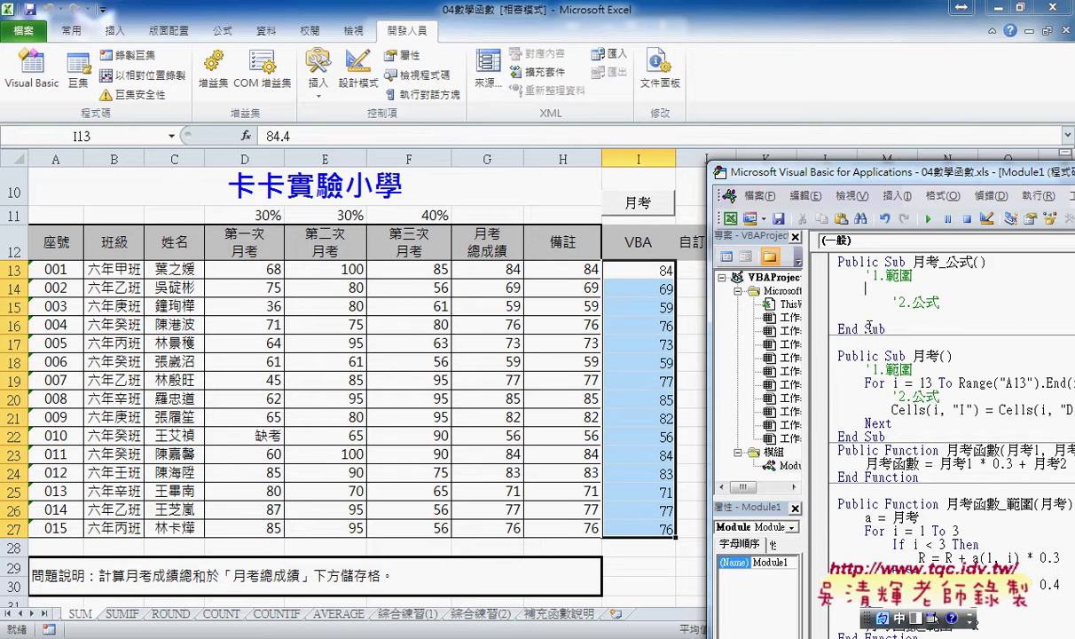
type("f")
key("shift")
type("or ")
type("i=")
type("13")
type(" to ")
type("27")
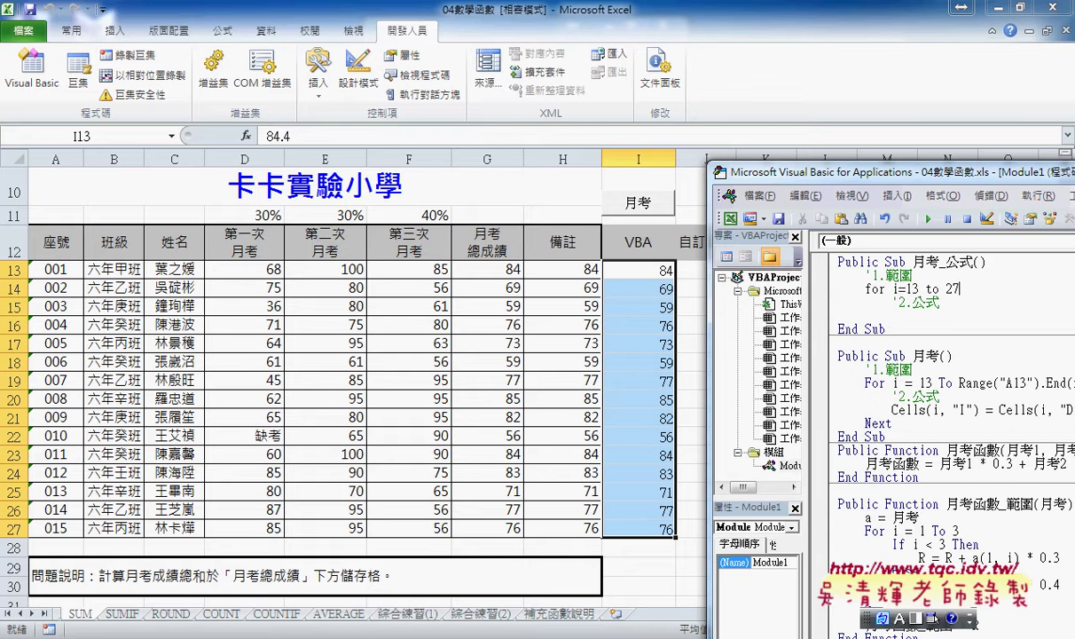
key("Return")
key("Return")
type("n")
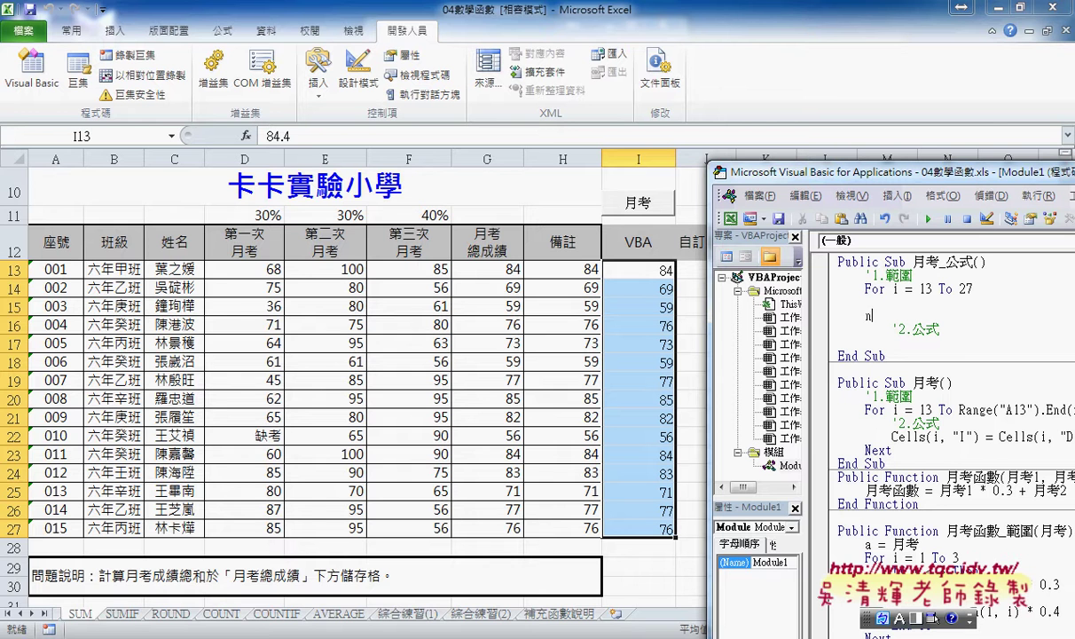
type("ext")
key("Up")
type("cell")
type("s(")
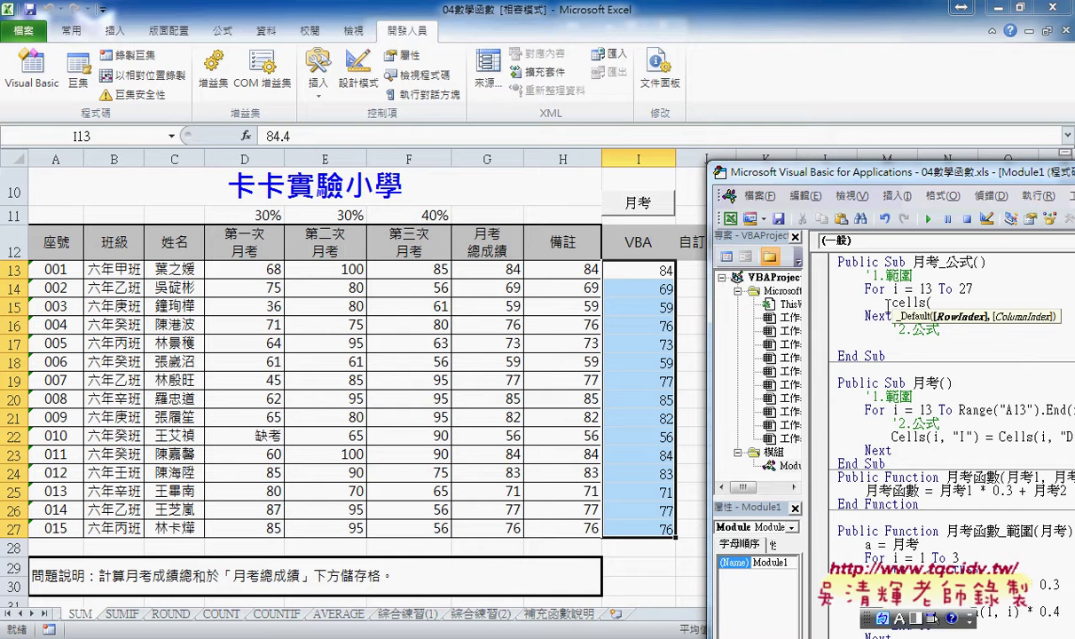
type("i,")
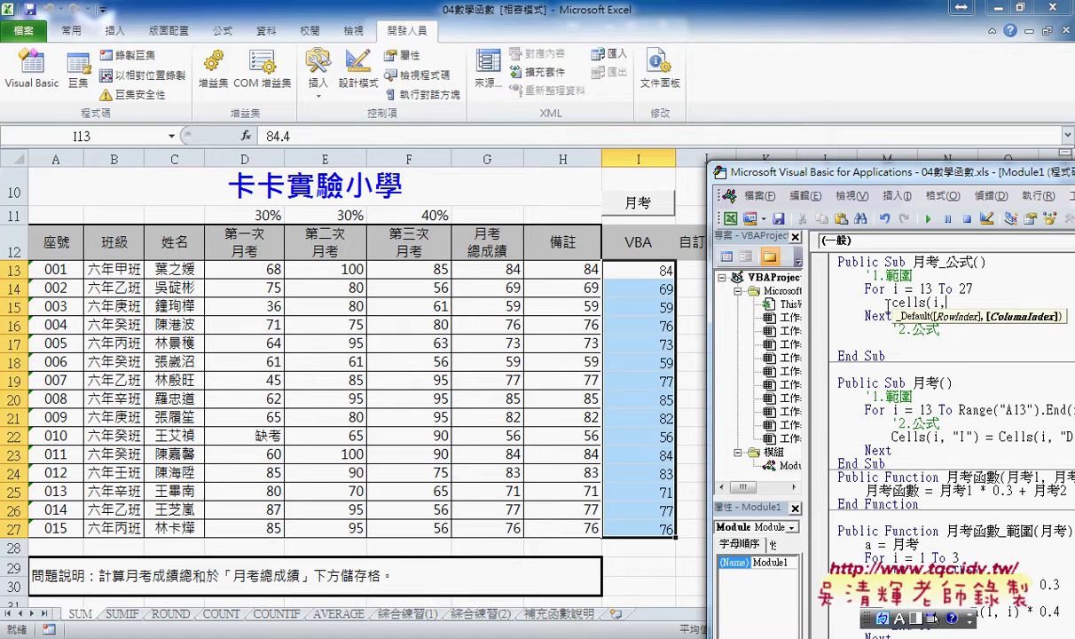
type("\"")
type("I\"")
type(")")
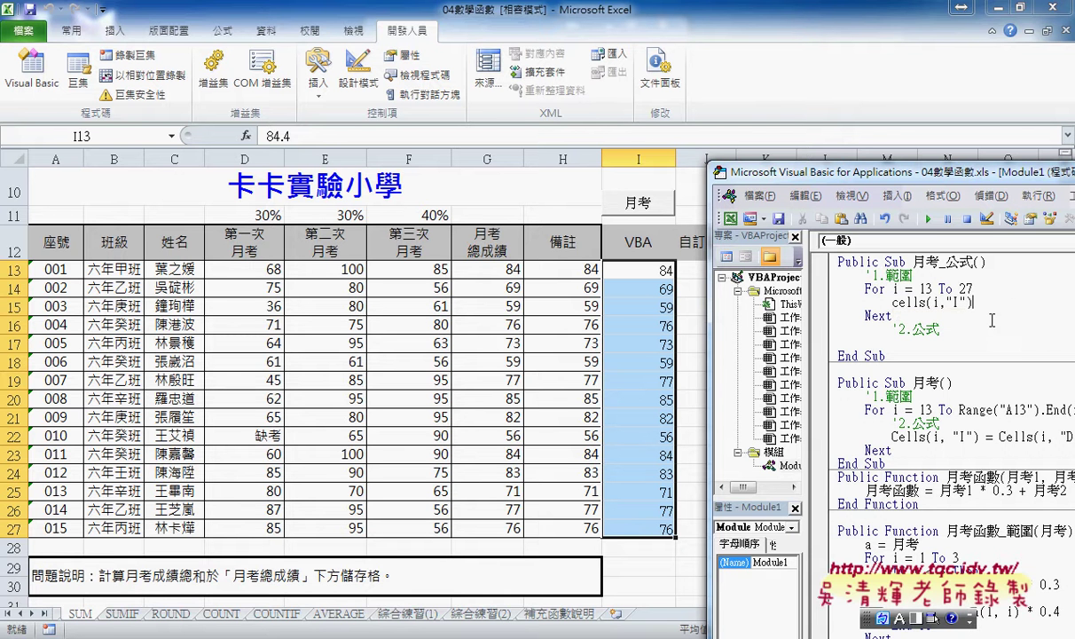
type("=")
type("\"")
type("\"")
- Copy H13's =SUMPRODUCT($D$11:$F$11,D13:F13) formula text from the formula bar, leaving H13 unchanged
left_click(573, 273)
left_click(501, 137)
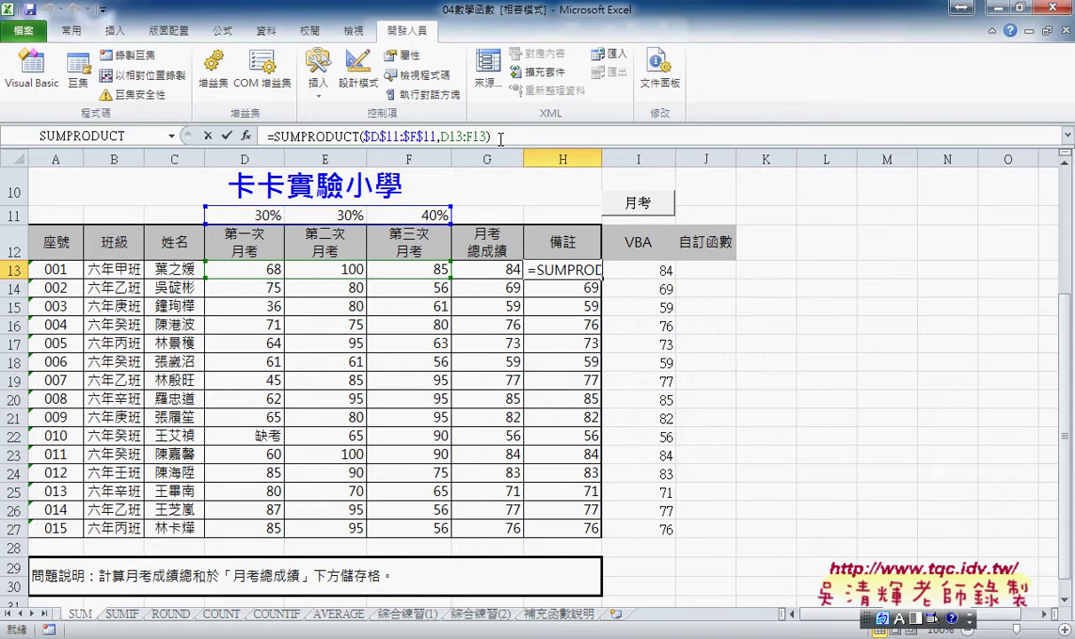
left_click_drag(500, 138, 232, 135)
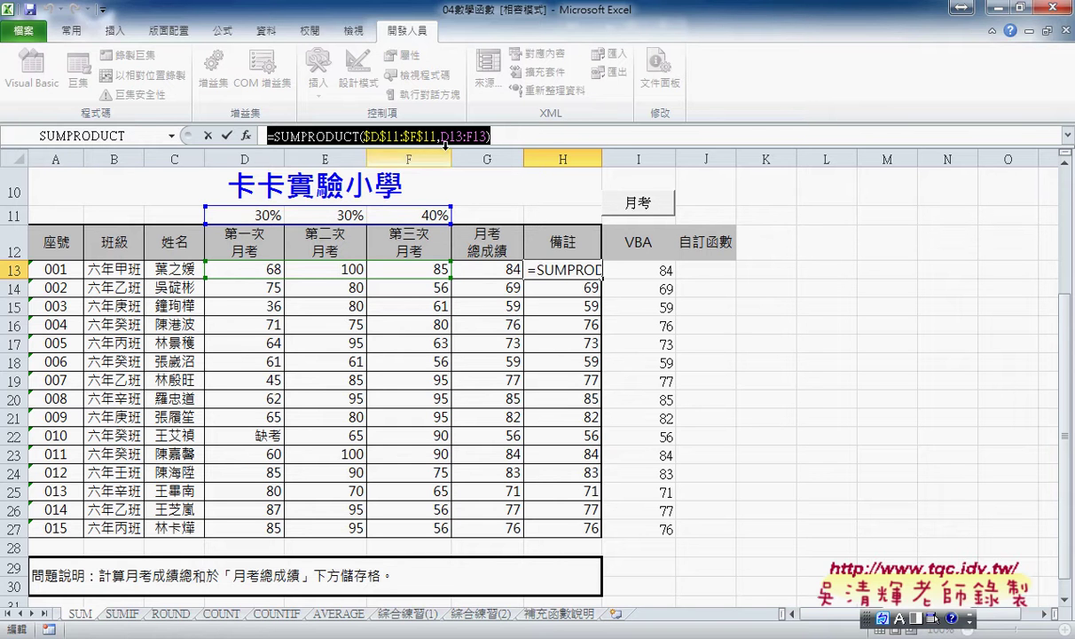
right_click(355, 136)
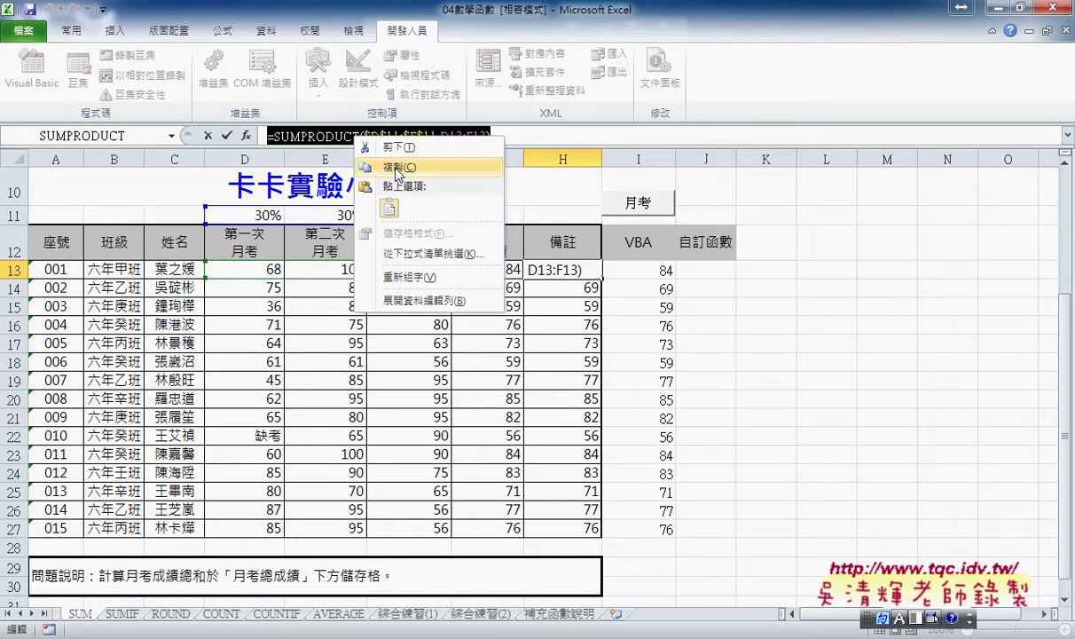
left_click(397, 168)
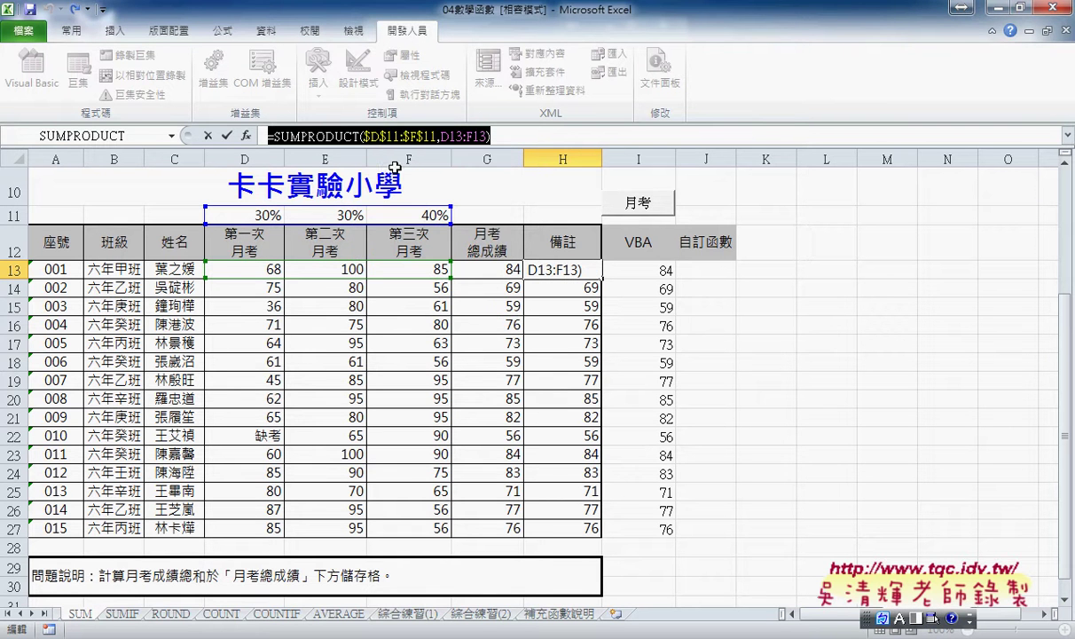
left_click(207, 136)
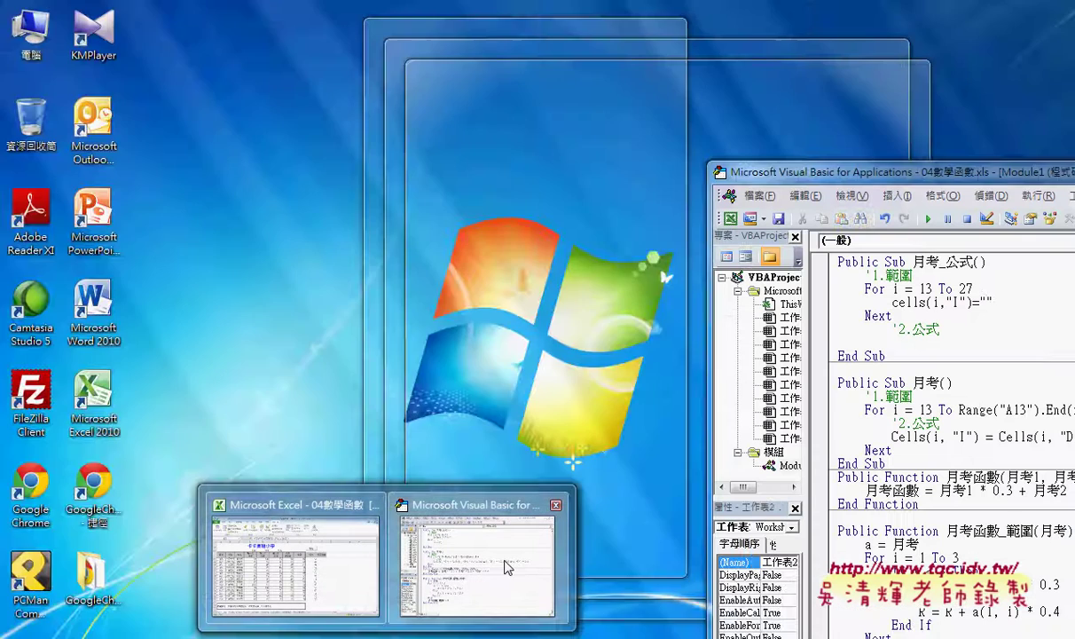
- Paste the SUMPRODUCT formula between the quotes and run the 月考_公式 macro
left_click(515, 559)
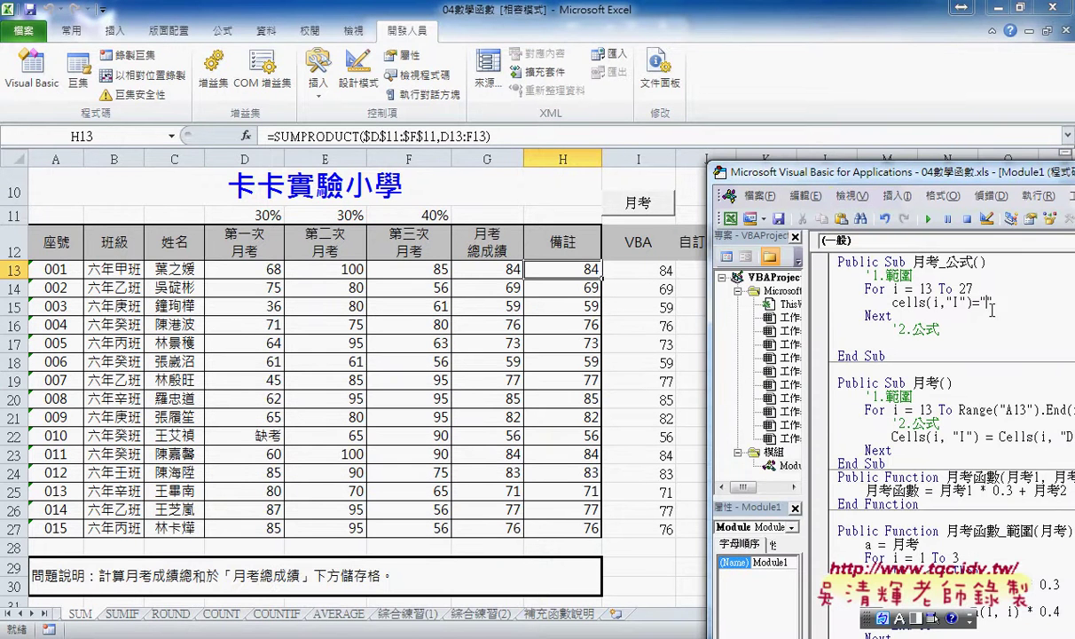
left_click_drag(857, 177, 711, 130)
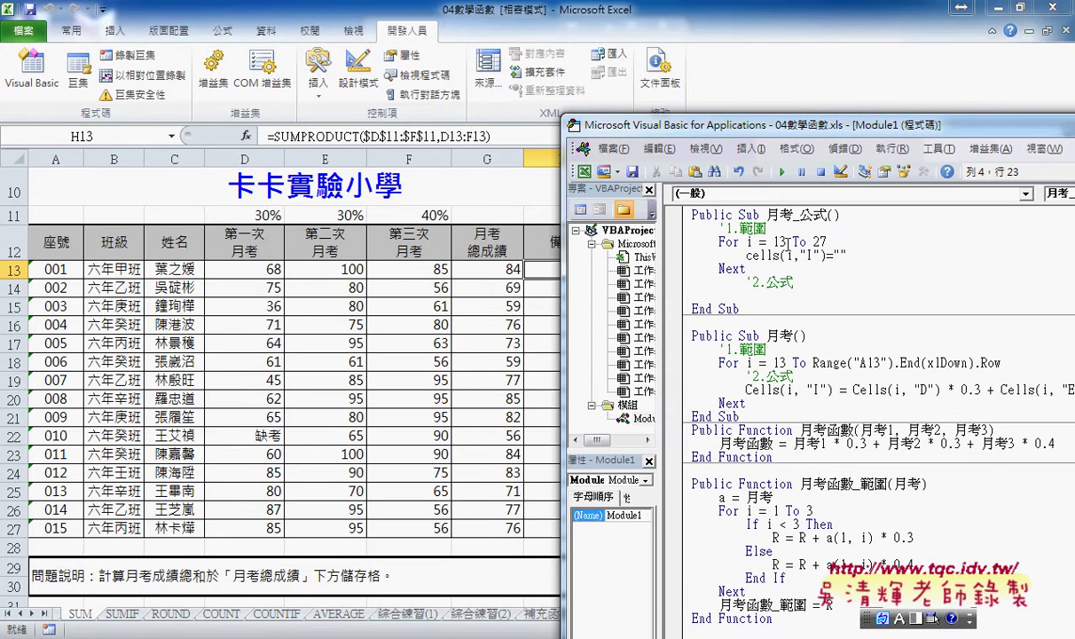
key("ctrl+v")
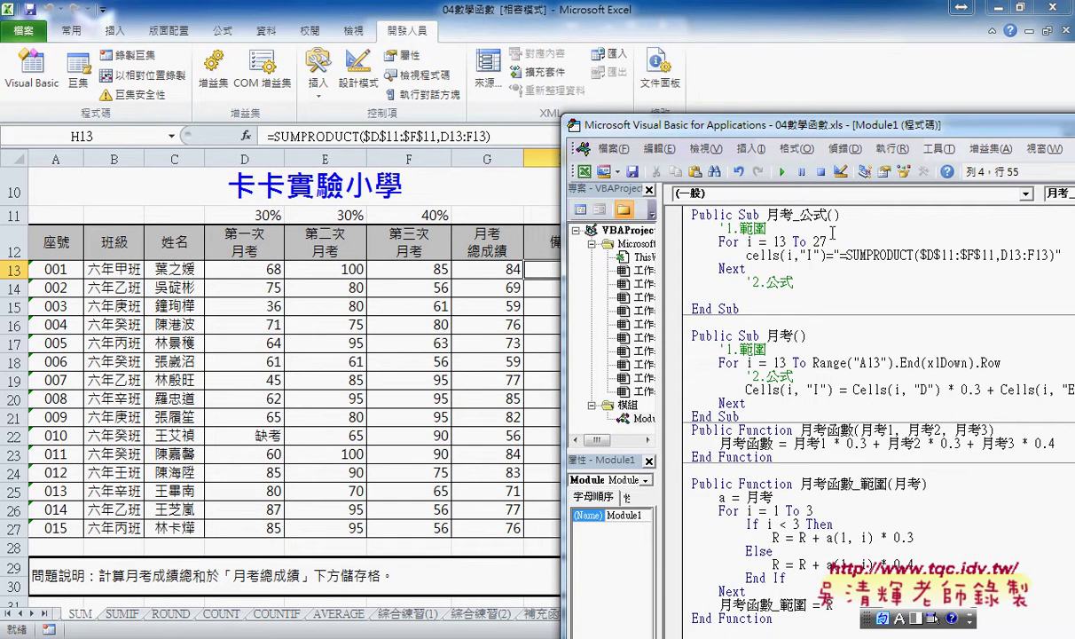
left_click_drag(797, 134, 926, 94)
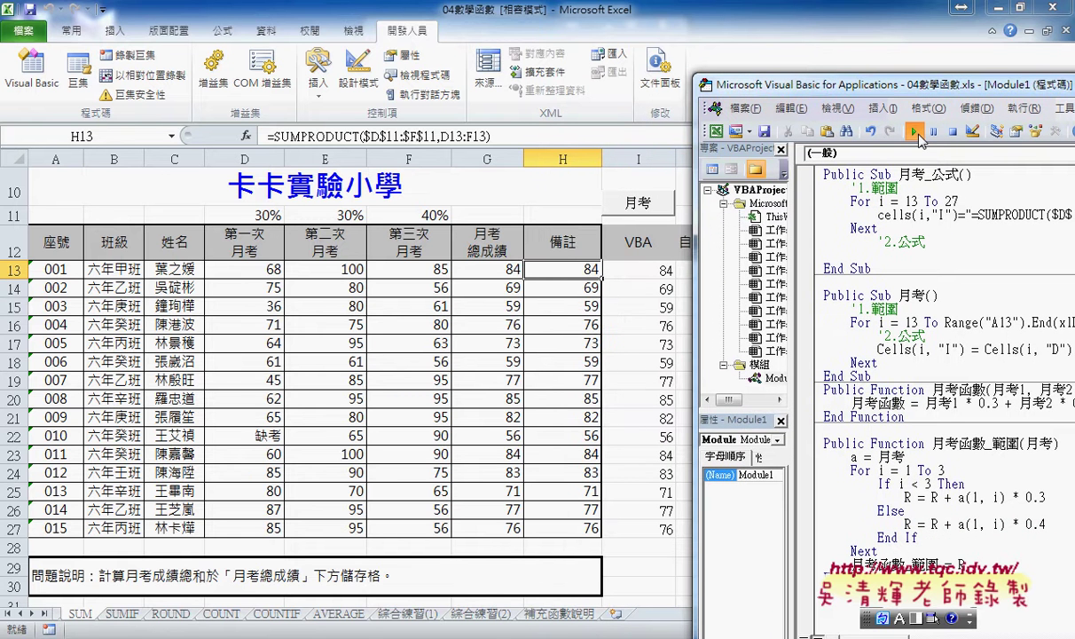
left_click(916, 132)
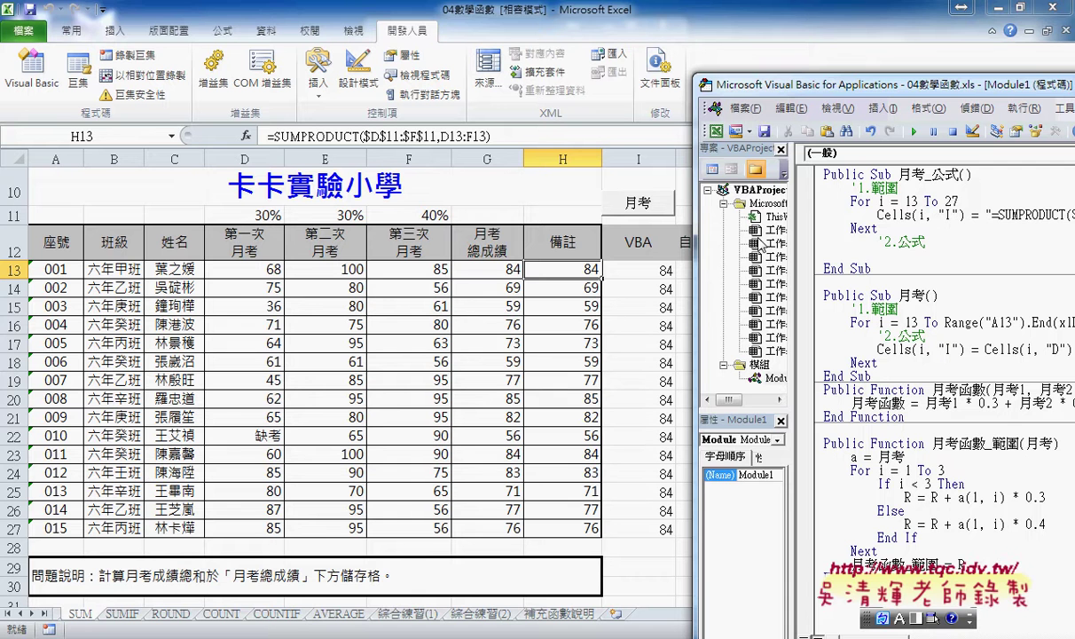
- Check that I13 and I14 both hold the same D13:F13 formula reading 84
left_click(649, 271)
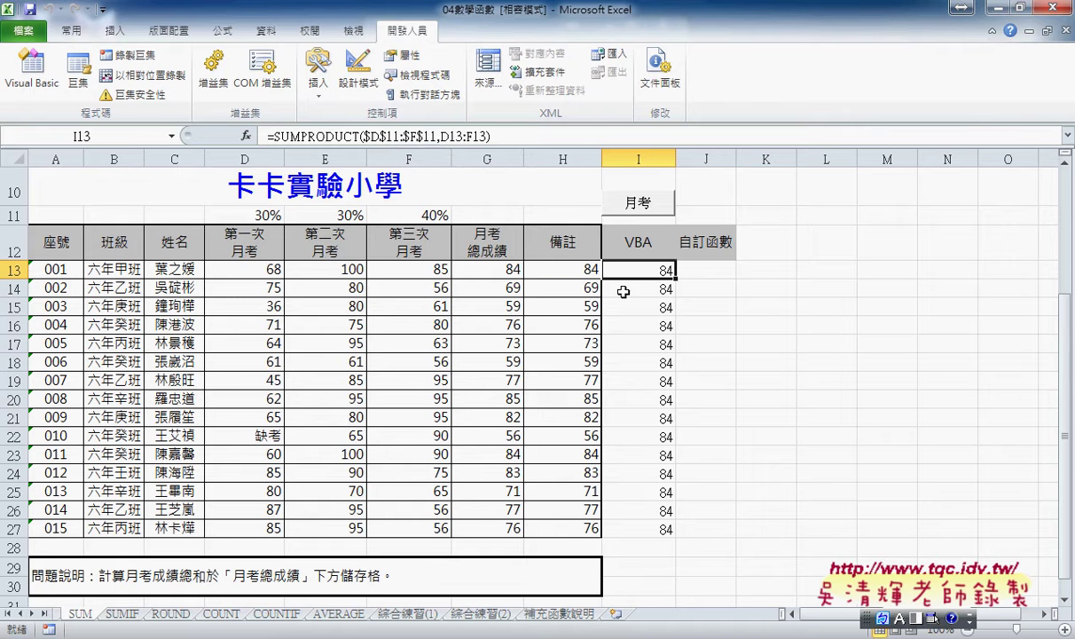
left_click(660, 290)
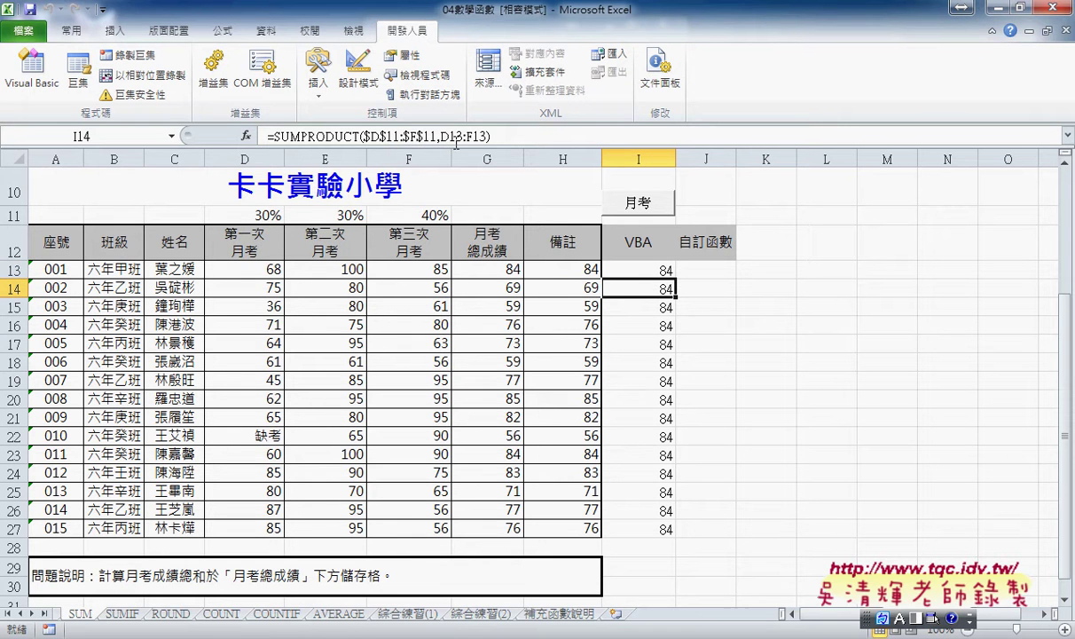
left_click(612, 266)
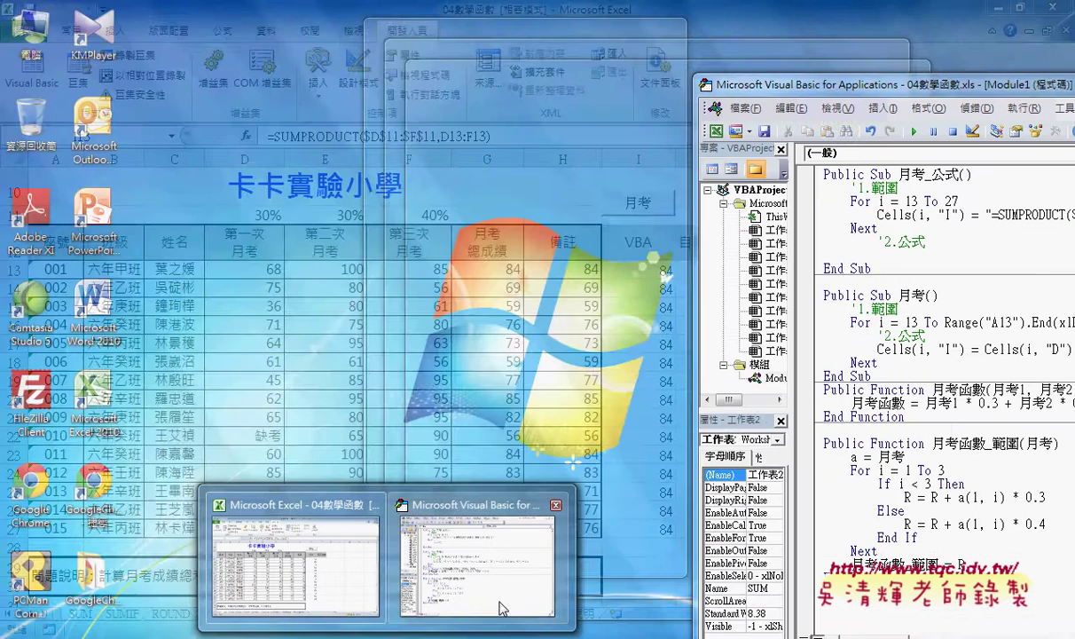
left_click(497, 555)
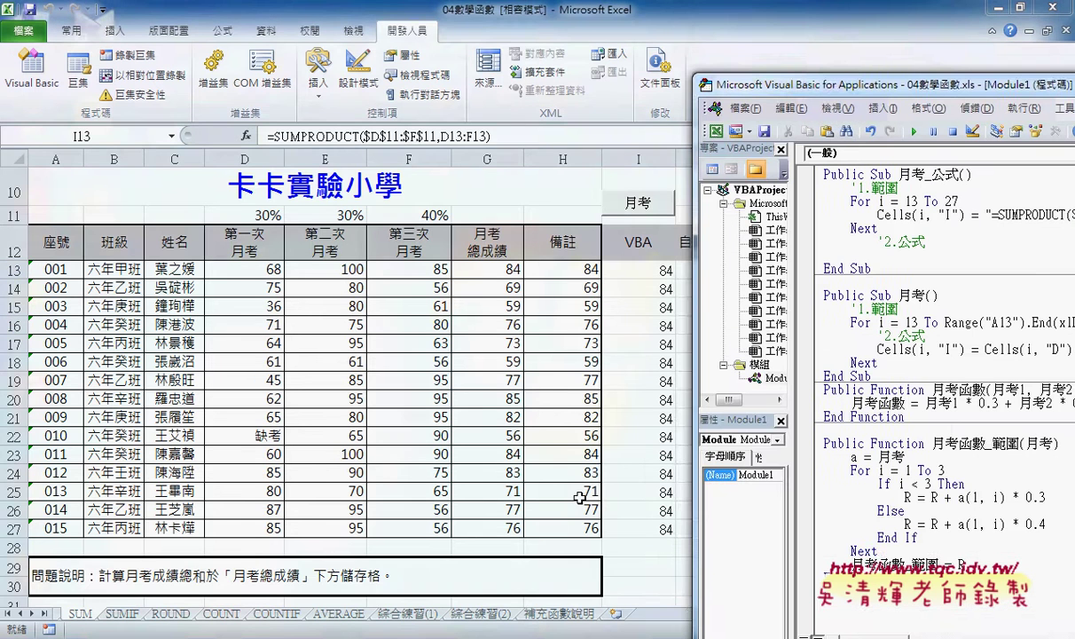
left_click_drag(849, 87, 376, 72)
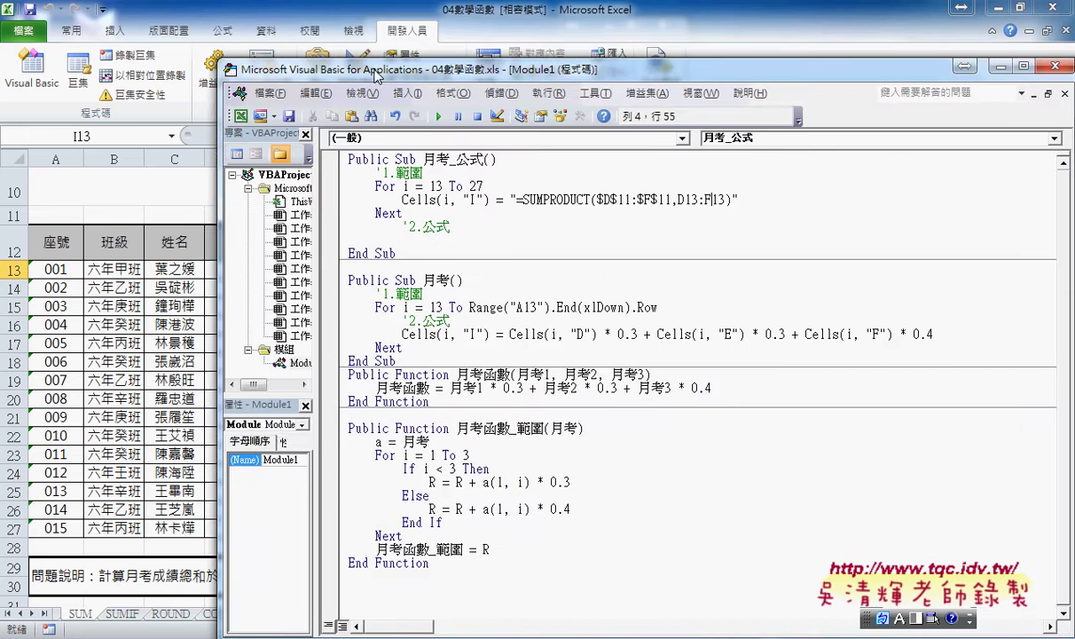
- Replace the 13 after D in the formula string with a pair of quotes, leaving a gap
left_click_drag(684, 199, 698, 200)
type("i")
key("ctrl+z")
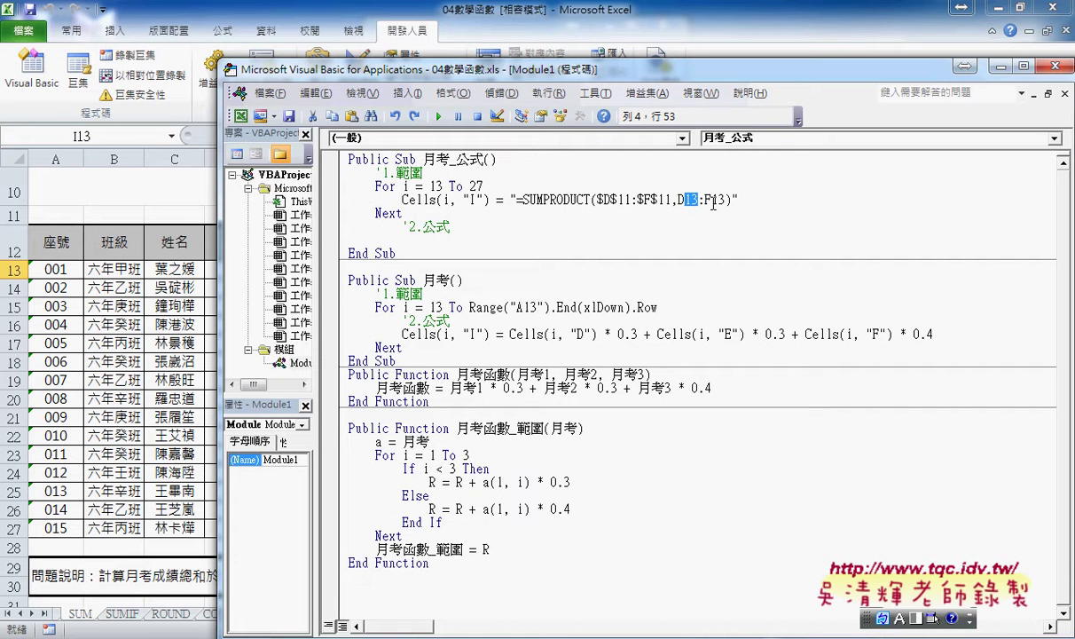
type("\"\"")
key("Left")
key("Left")
key("shift+Right")
key("shift+Right")
left_click_drag(511, 200, 749, 199)
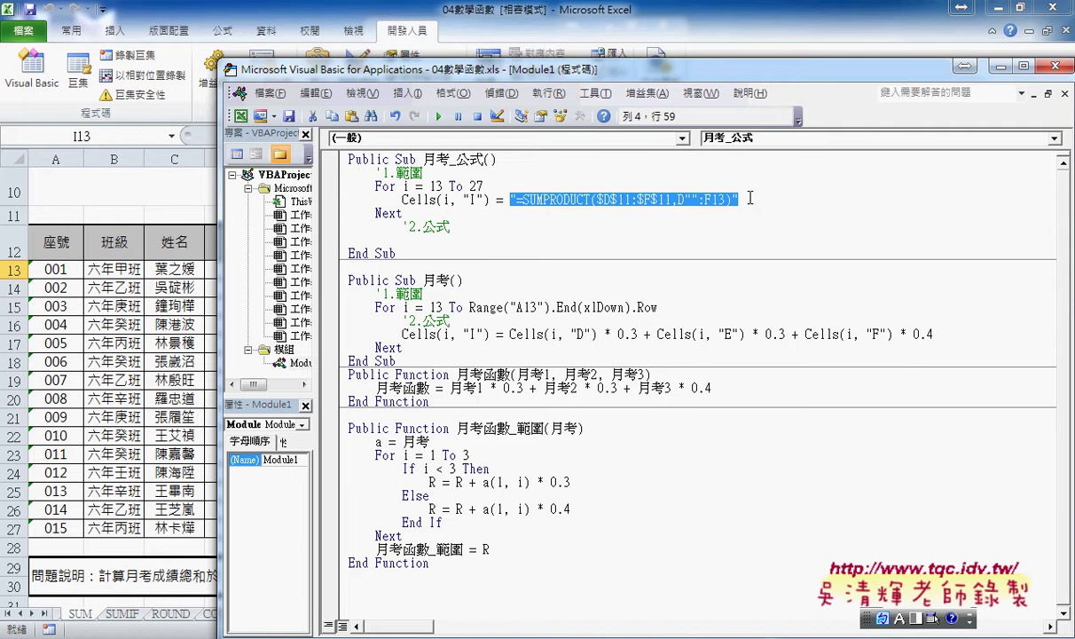
key("Left")
key("Left")
key("Left")
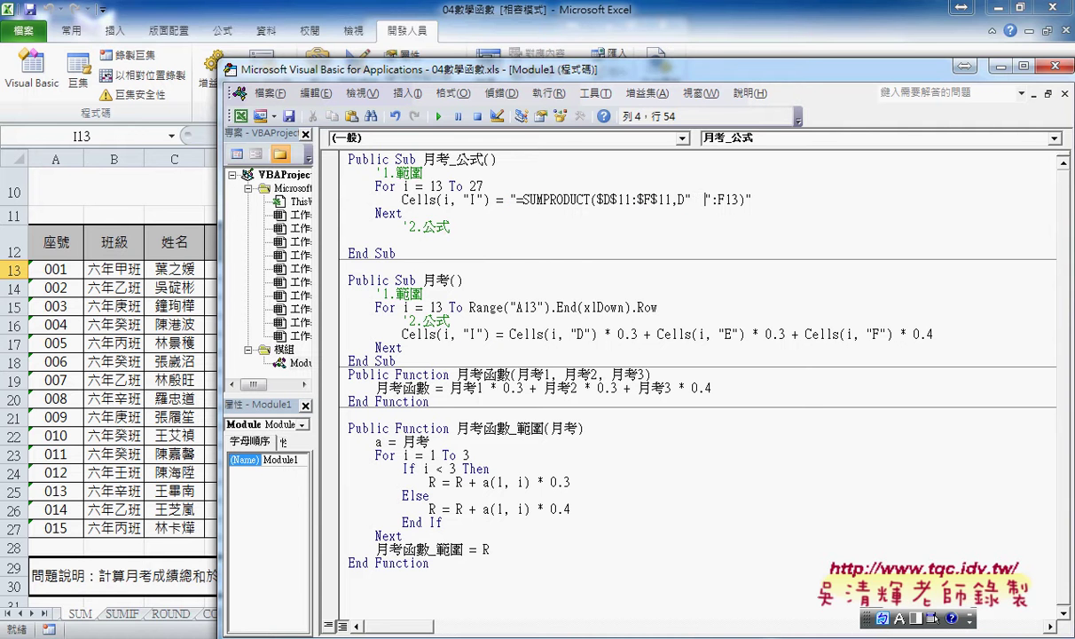
key("Left")
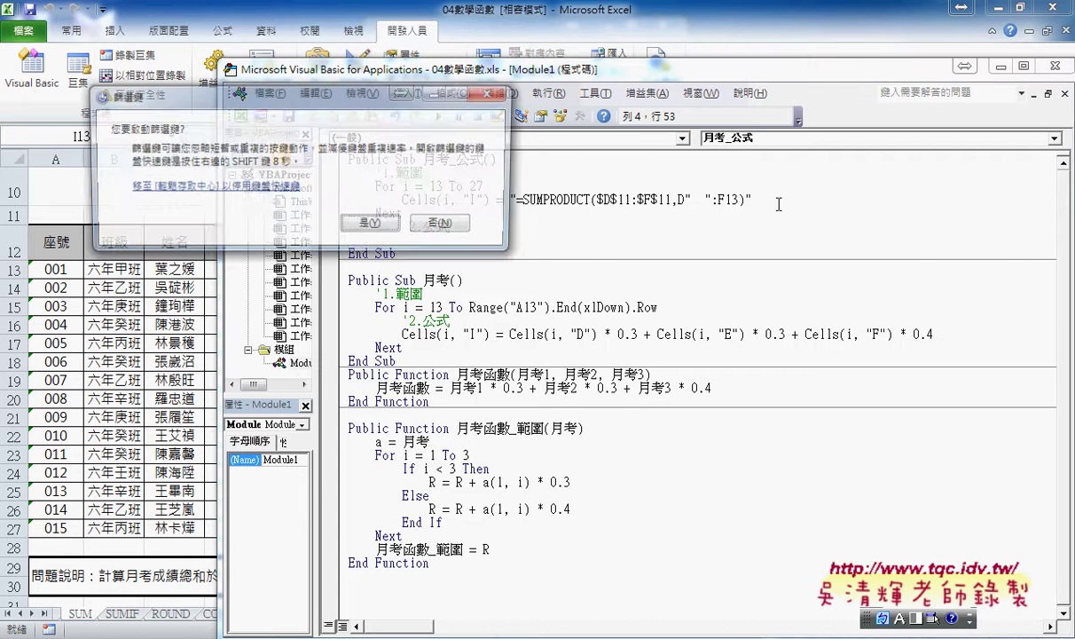
- Insert & i & between the quotes after D, then select that & i & piece
left_click(417, 224)
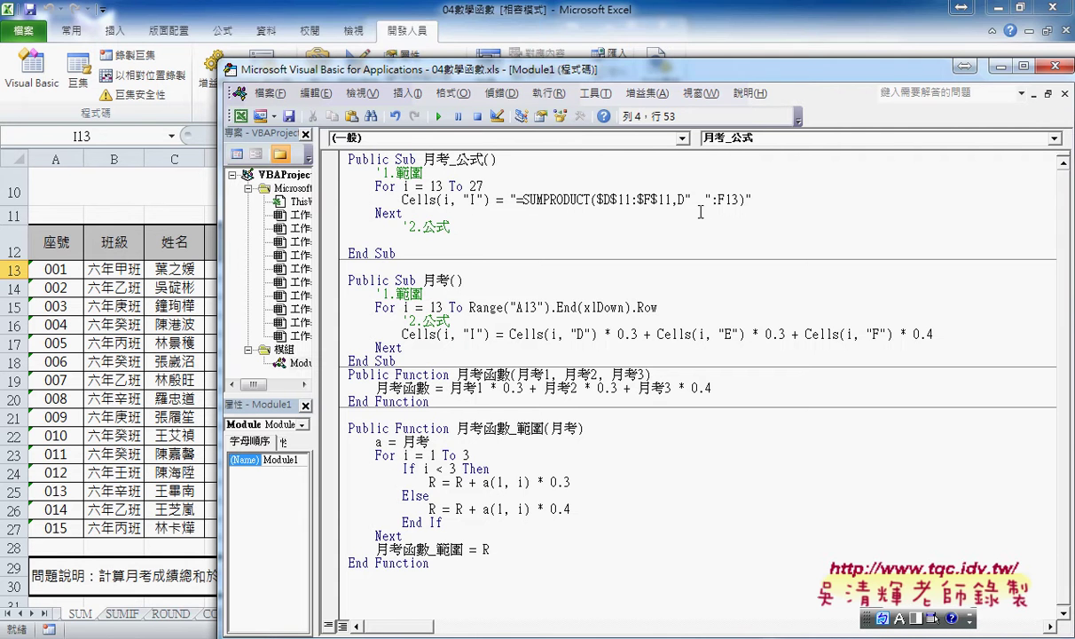
type("&&")
type(" i")
type("i")
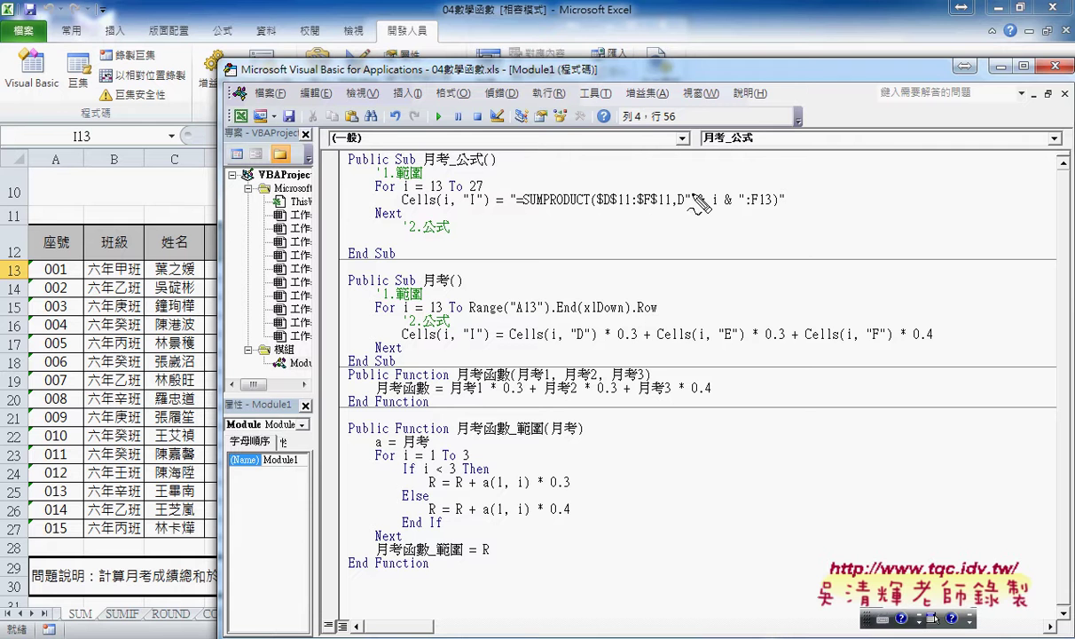
mouse_move(509, 209)
left_mouse_down()
mouse_move(673, 197)
mouse_move(685, 210)
left_mouse_up()
mouse_move(509, 212)
left_mouse_down()
mouse_move(685, 210)
mouse_move(782, 192)
mouse_move(741, 212)
left_mouse_up()
mouse_move(676, 162)
left_mouse_down()
mouse_move(720, 175)
mouse_move(723, 193)
left_mouse_up()
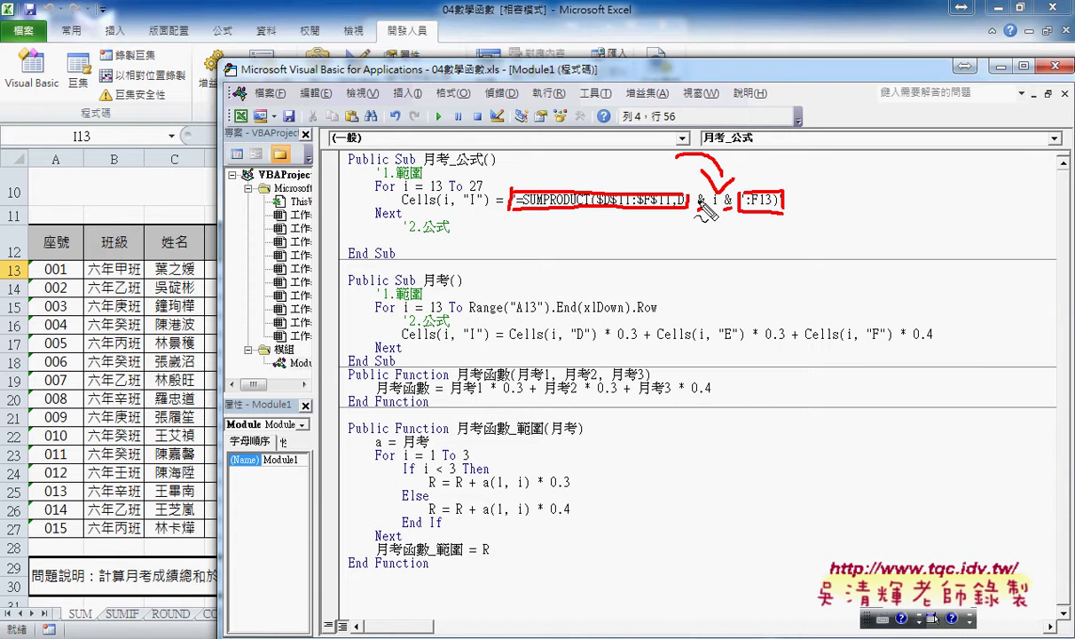
left_click_drag(701, 205, 702, 212)
key("Escape")
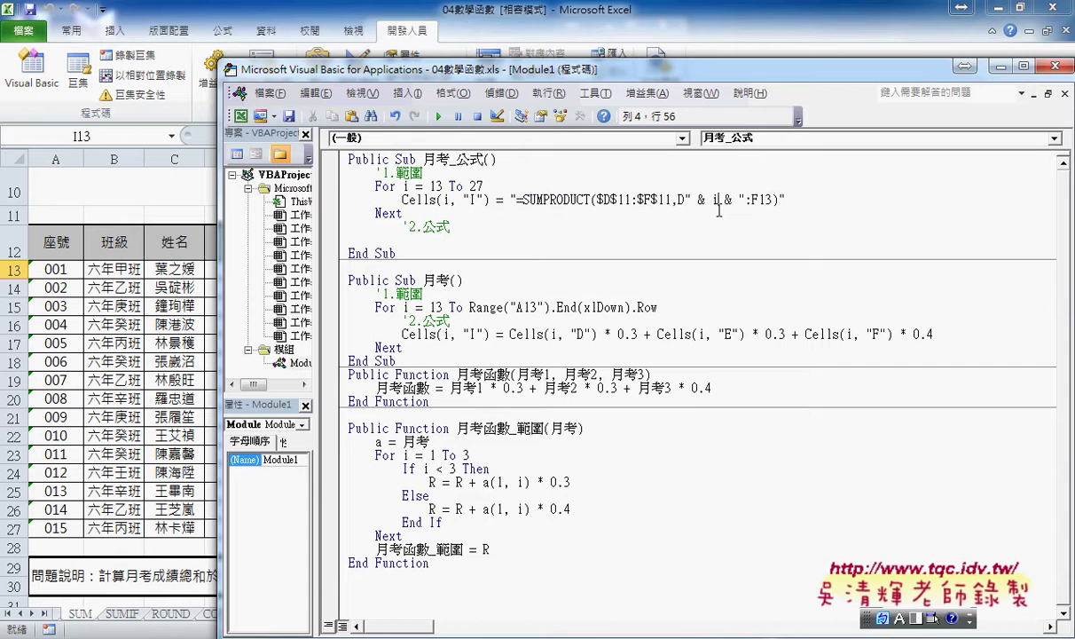
left_click_drag(684, 199, 742, 200)
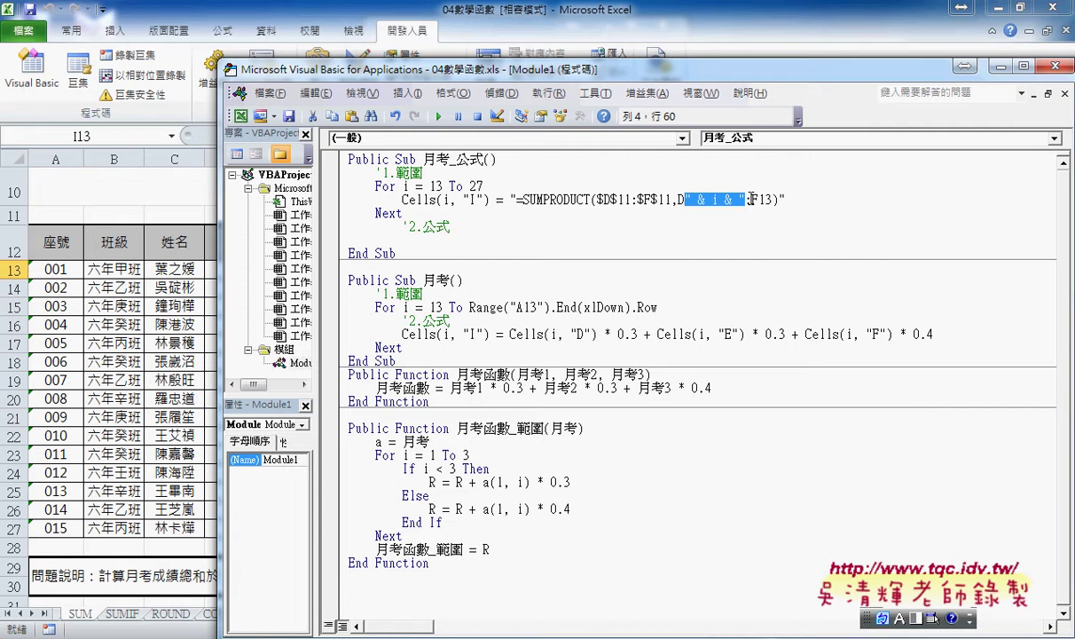
- Replace the 13 after :F with " & i & " so the string ends ":F" & i & ")"
left_click(752, 199)
type(":")
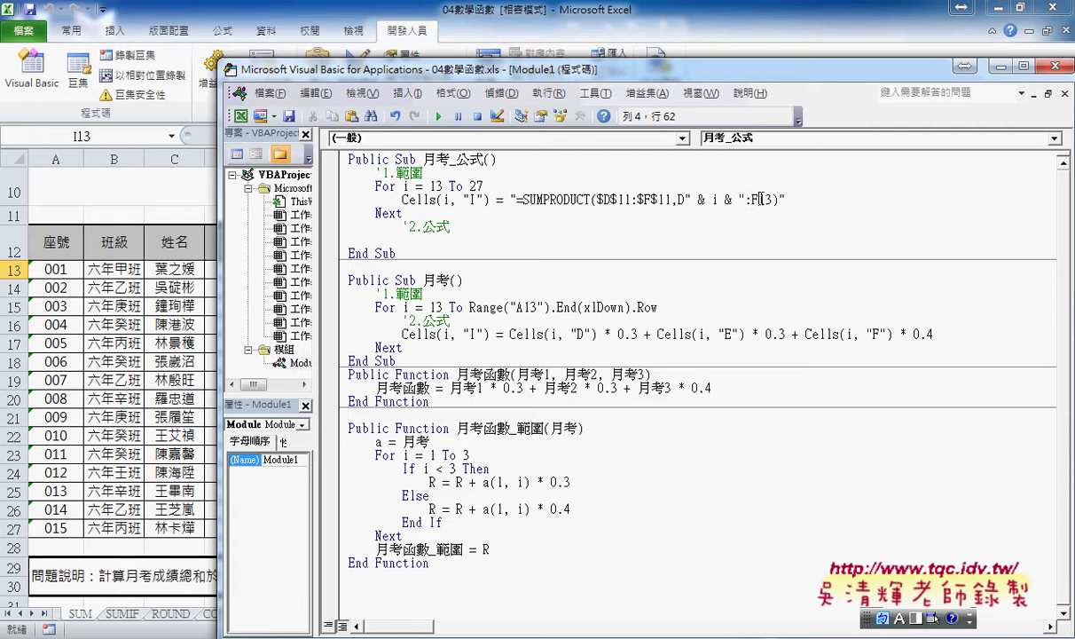
left_click_drag(760, 199, 774, 199)
type("\" & i & \"")
key("ctrl+z")
type("\"\"")
key("Left")
key("Left")
type("& &")
type("i")
left_click_drag(759, 199, 793, 201)
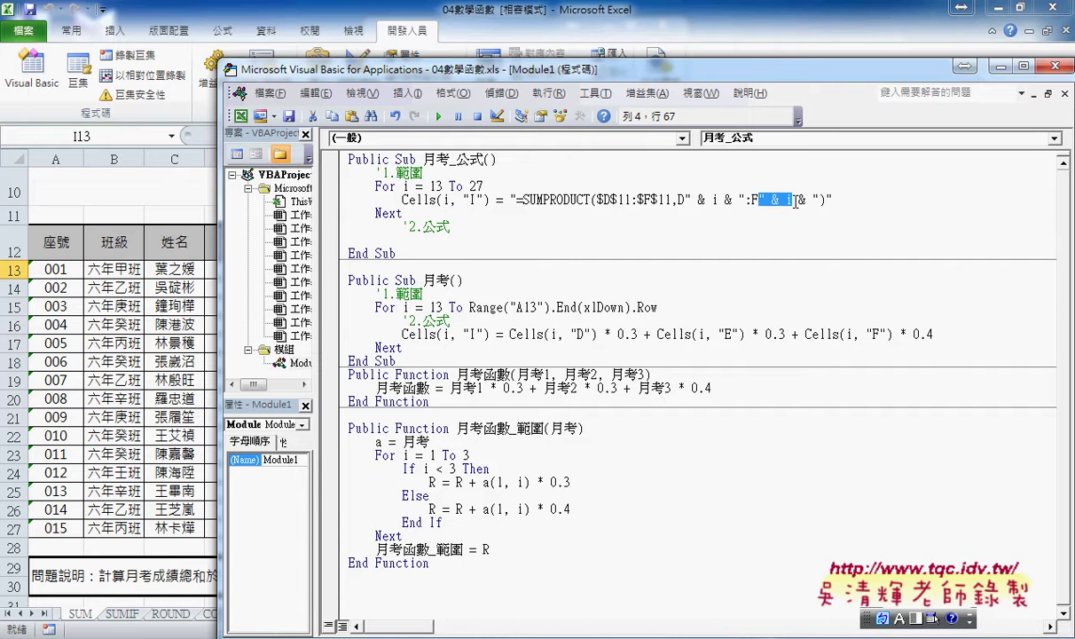
key("shift+Right")
key("shift+Right")
key("shift+Right")
key("shift+Right")
left_click_drag(514, 78, 989, 76)
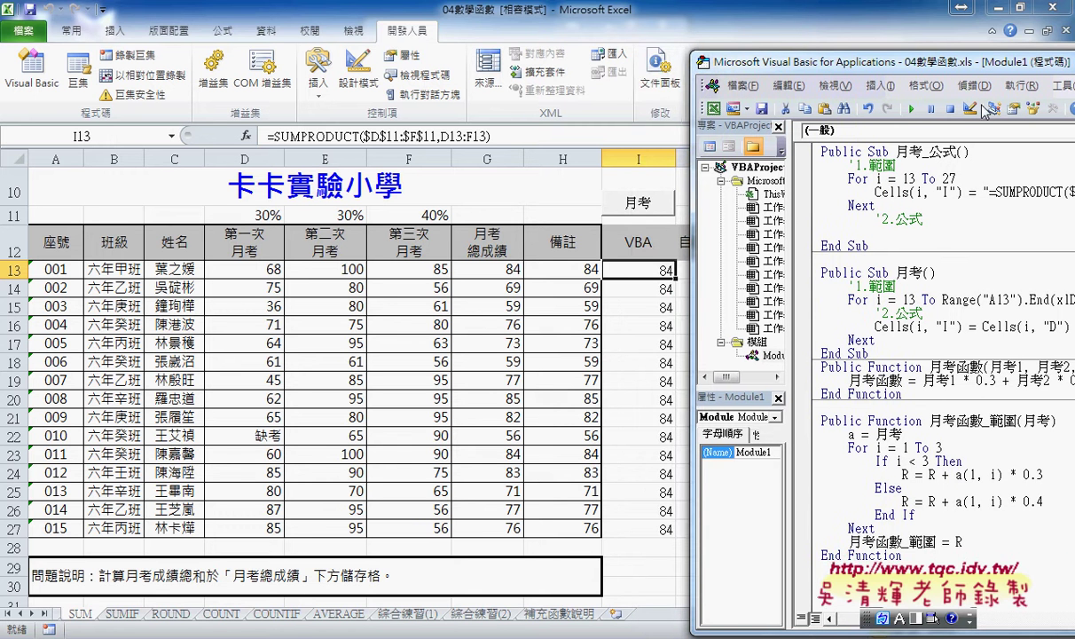
- Run the macro and confirm I14–I16 use their own rows, e.g. D16:F16 in I16
left_click(912, 109)
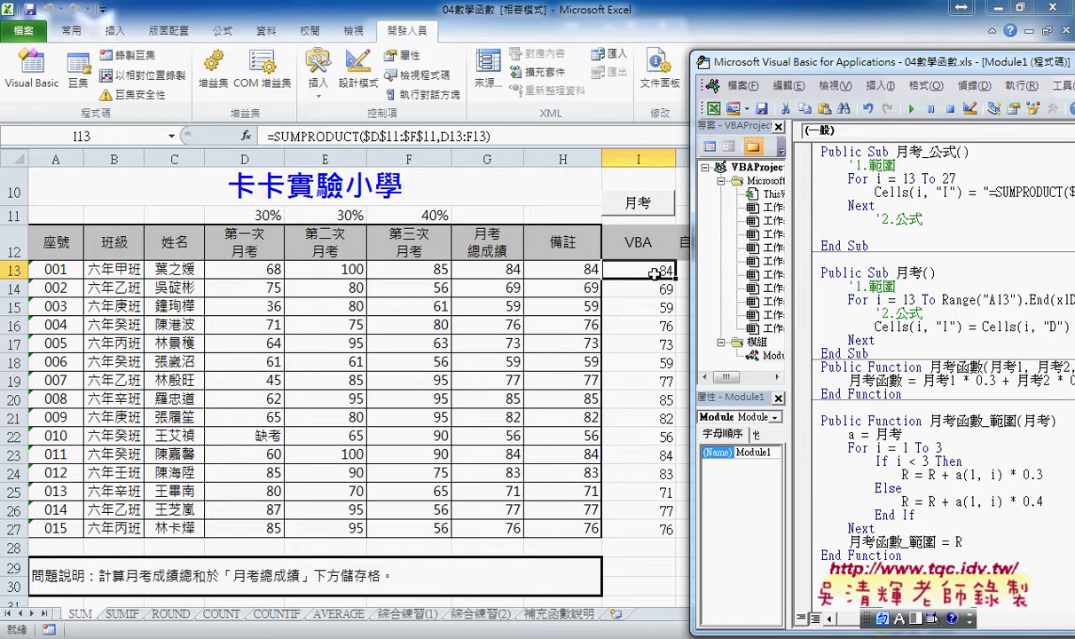
left_click(622, 285)
key("Down")
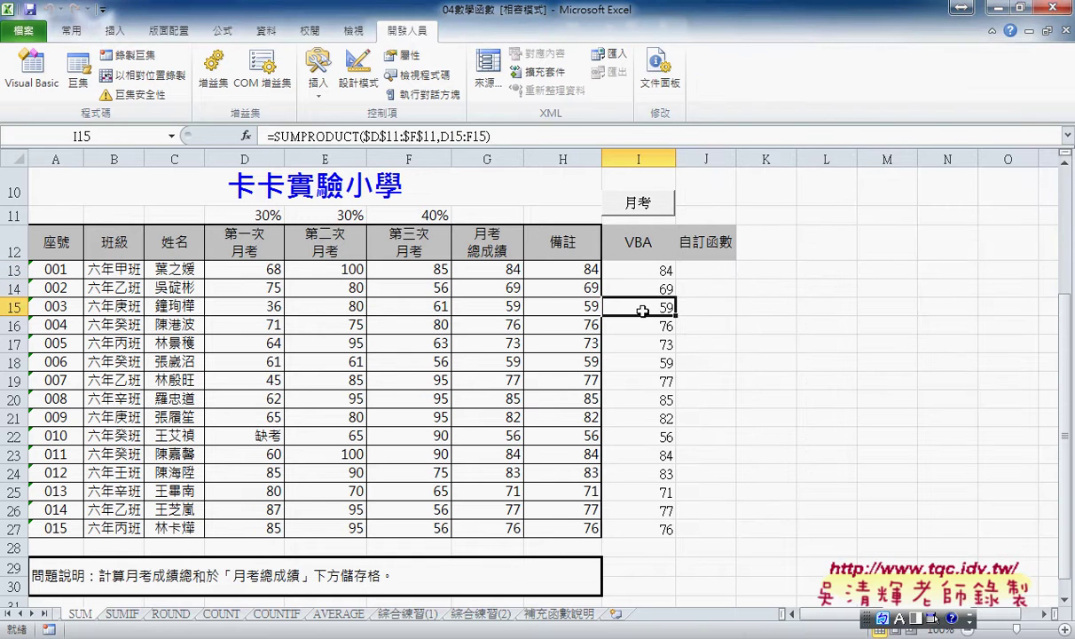
key("Down")
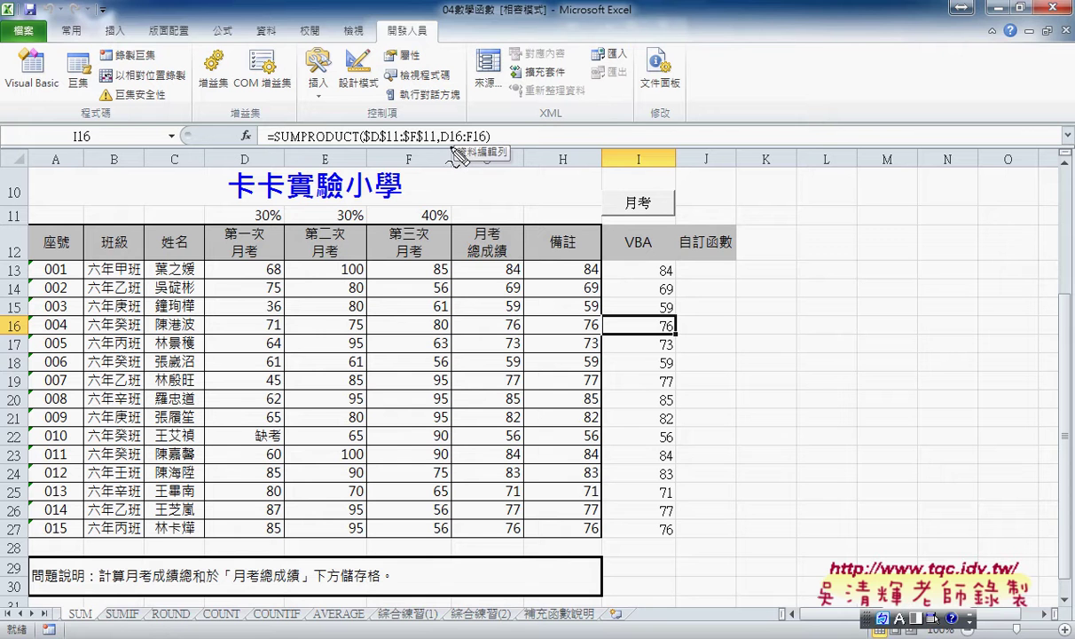
left_click_drag(448, 143, 462, 140)
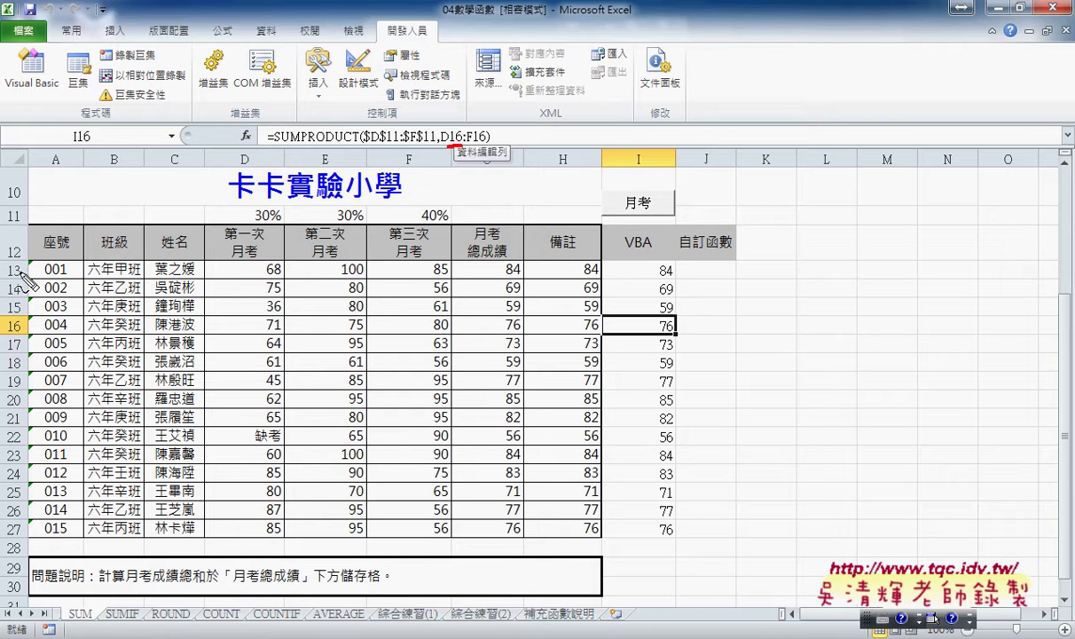
left_click_drag(23, 263, 21, 277)
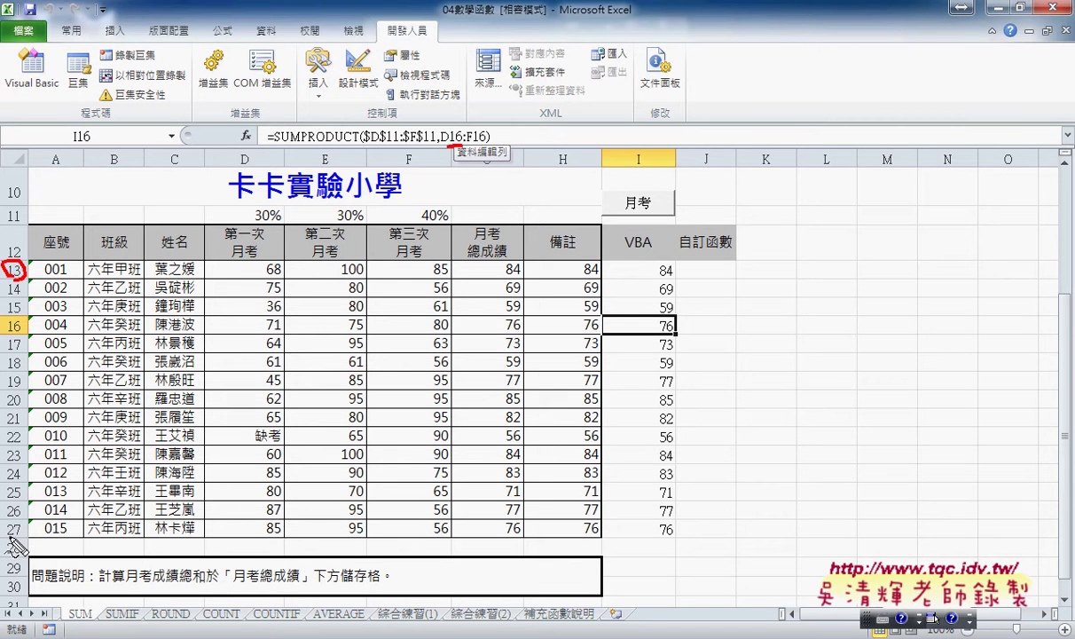
left_click_drag(23, 523, 16, 538)
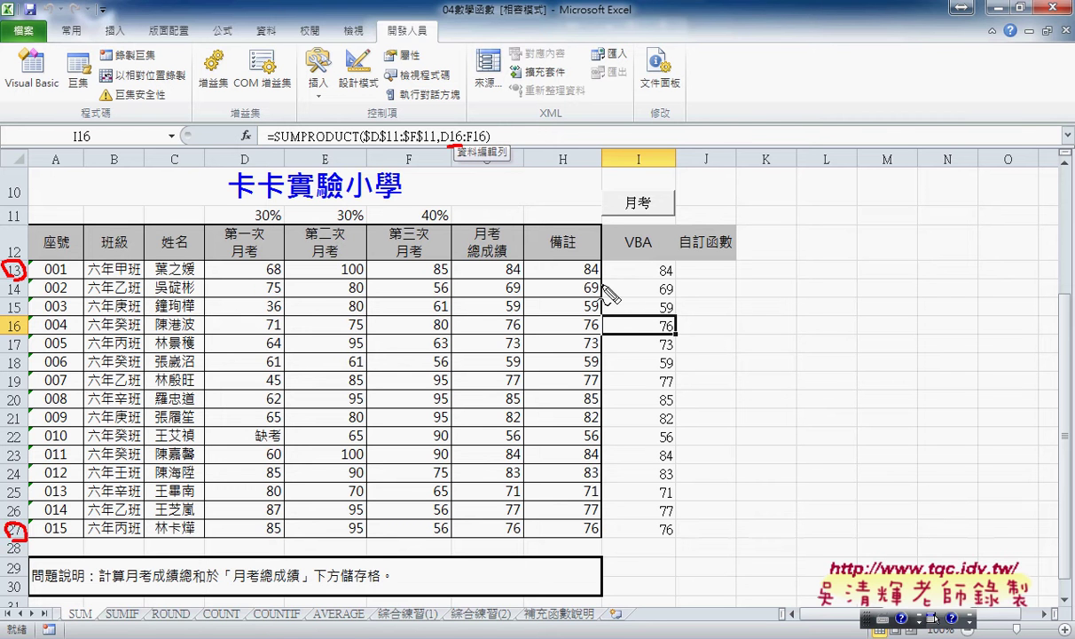
mouse_move(599, 282)
left_mouse_down()
mouse_move(607, 266)
mouse_move(673, 263)
left_mouse_up()
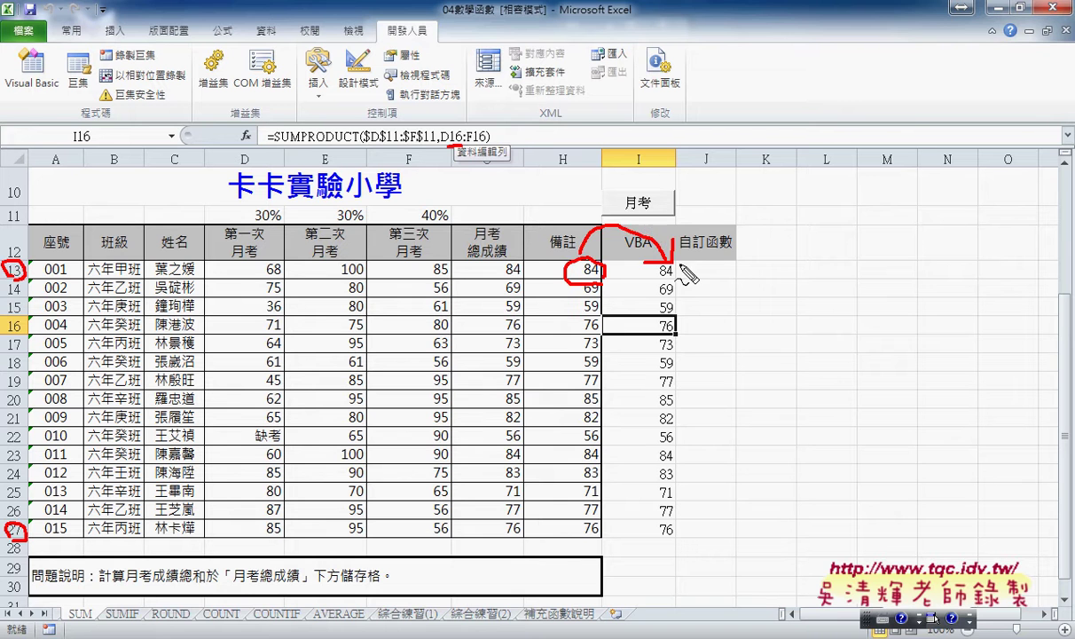
key("Escape")
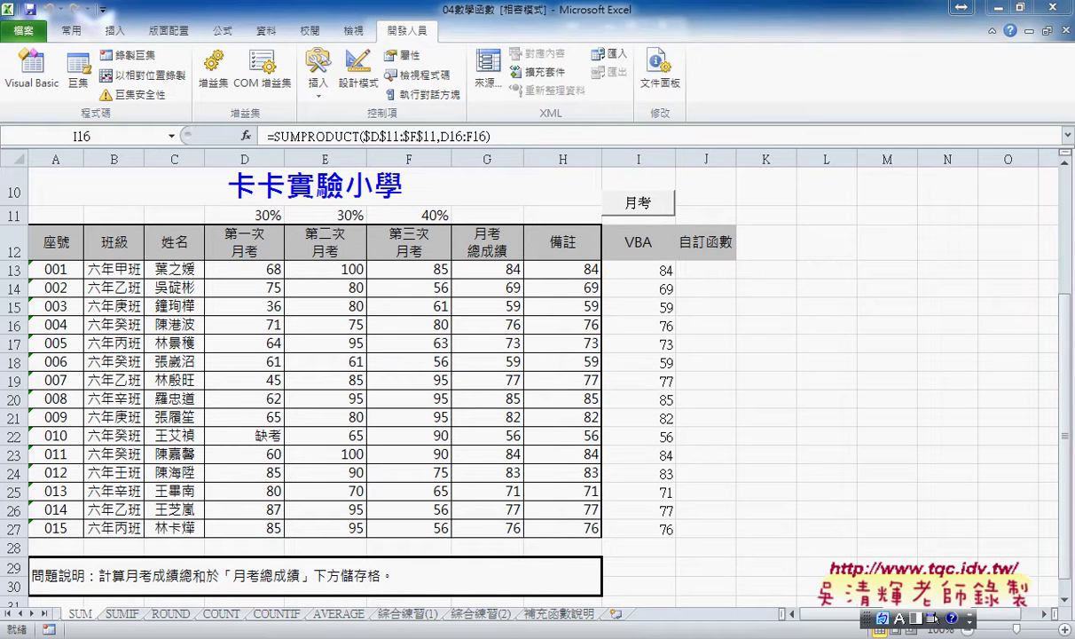
- In 月考_公式, place the '2.公式 comment above the Cells line and remove the blank line after Next
left_click(498, 596)
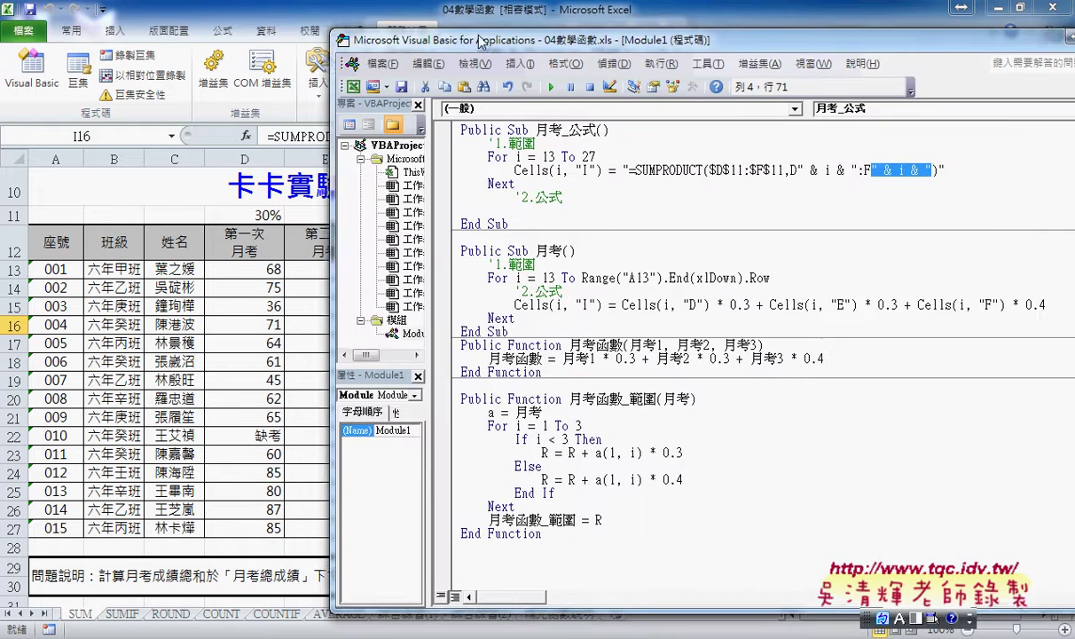
left_click_drag(522, 129, 581, 130)
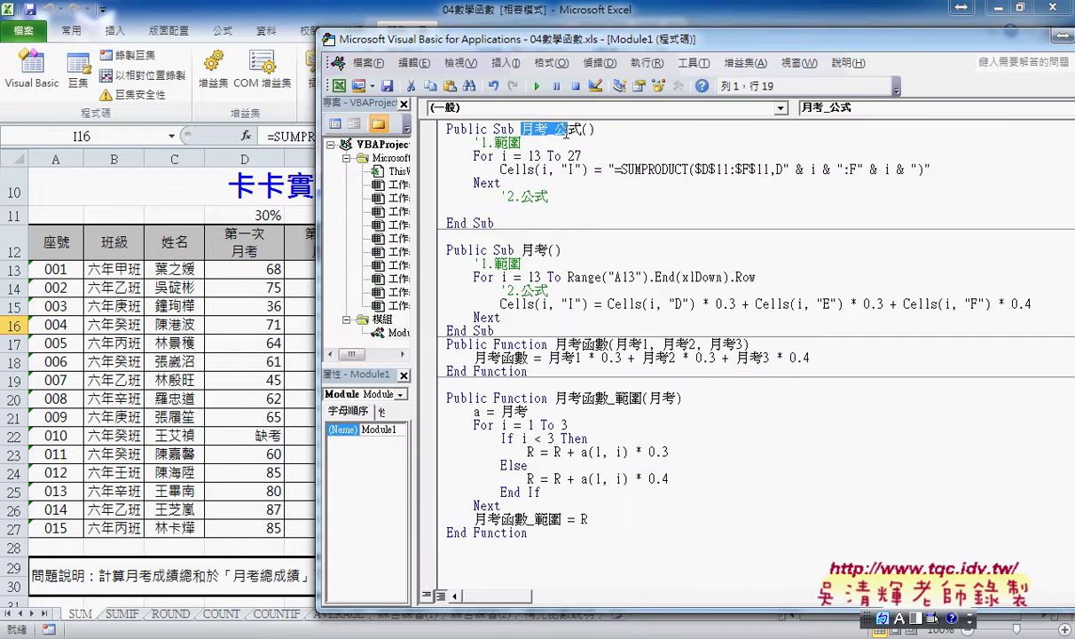
mouse_move(473, 156)
left_mouse_down()
mouse_move(583, 169)
mouse_move(502, 196)
mouse_move(500, 169)
left_mouse_up()
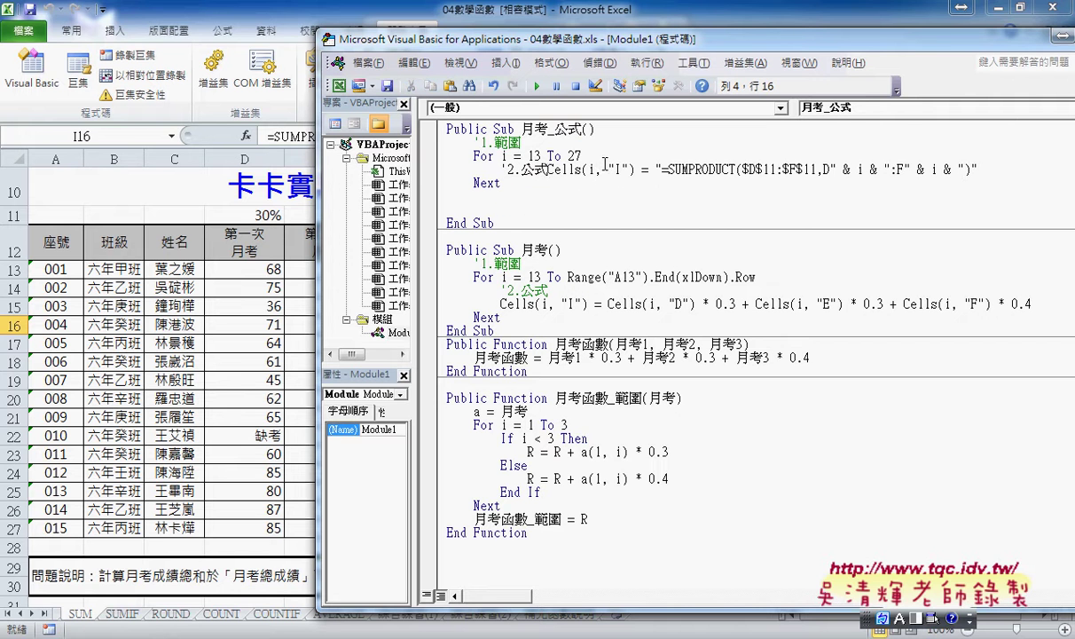
key("Return")
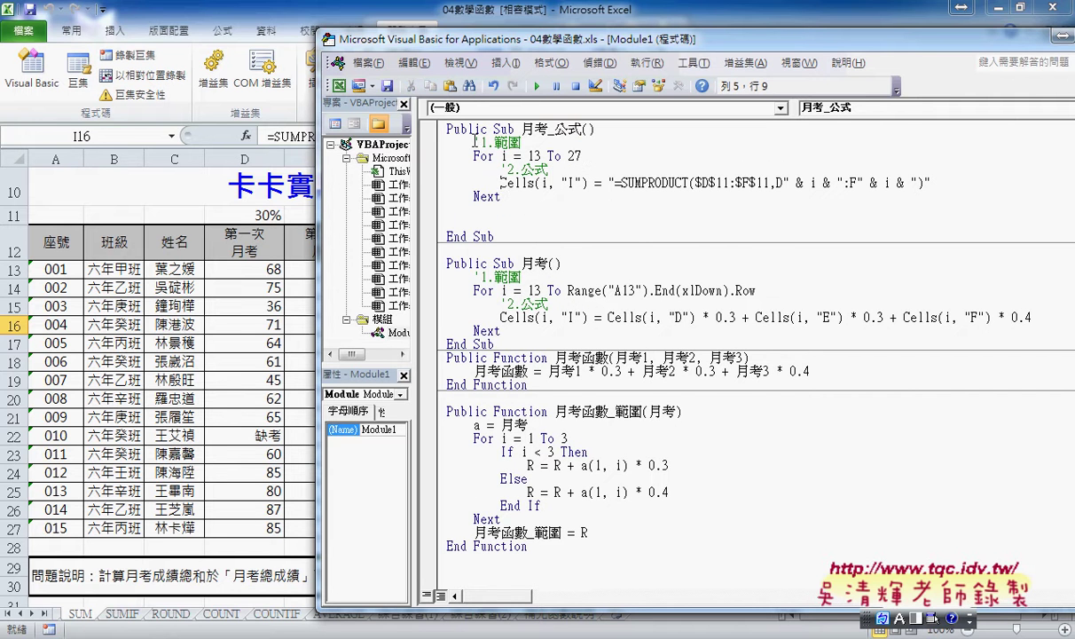
left_click(480, 142)
left_click(543, 169)
left_click(539, 197)
key("Delete")
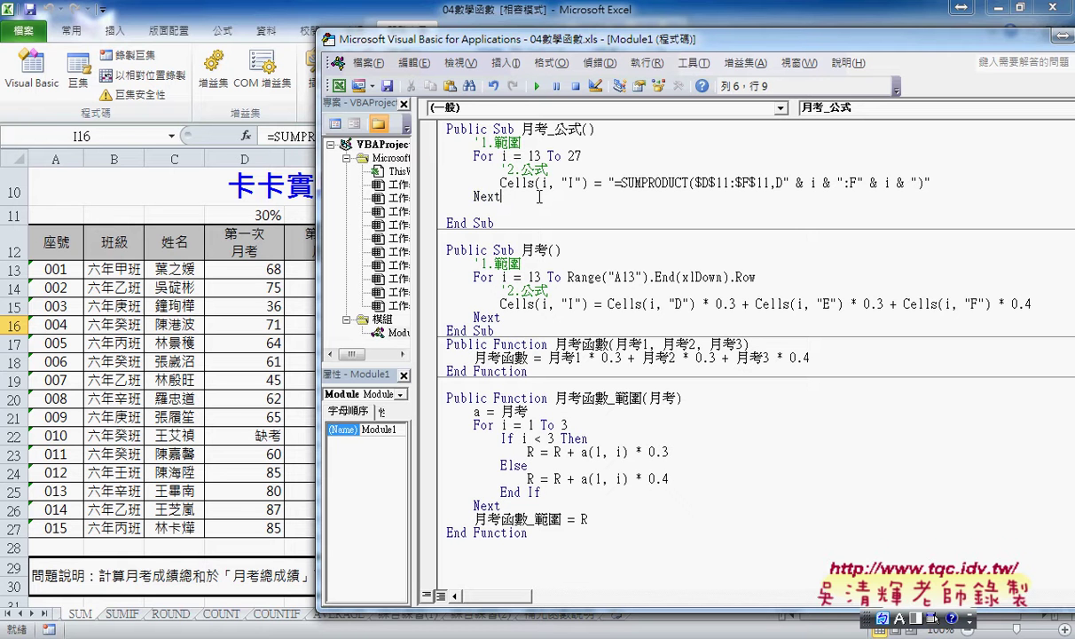